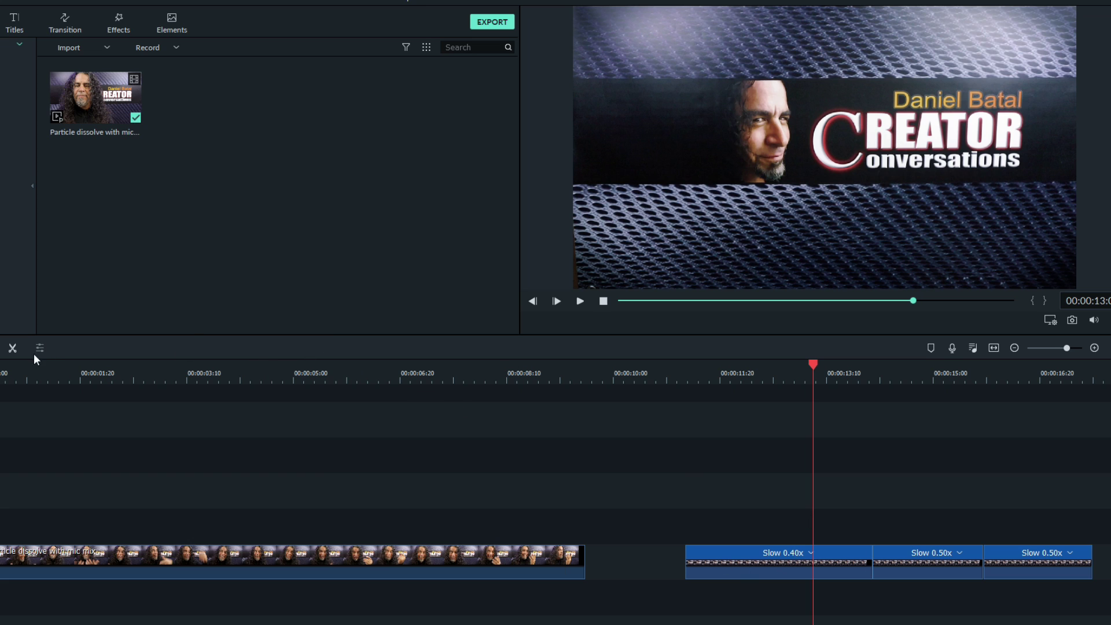
Step: Slide the Slow 0.40x and both Slow 0.50x clips left against the first clip
left_click(5, 372)
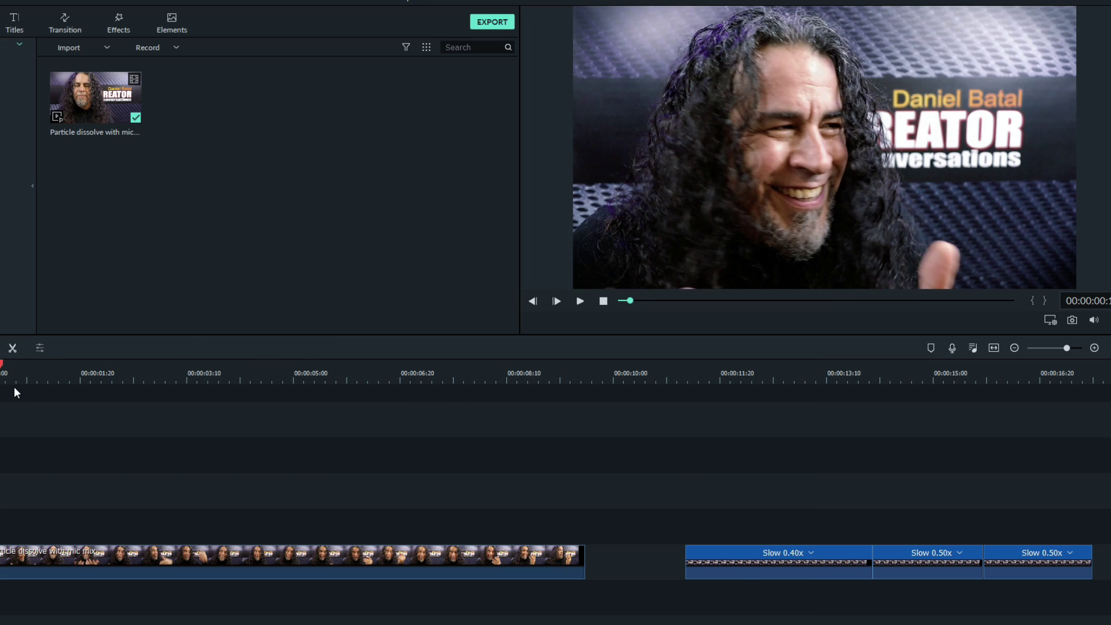
left_click(742, 563)
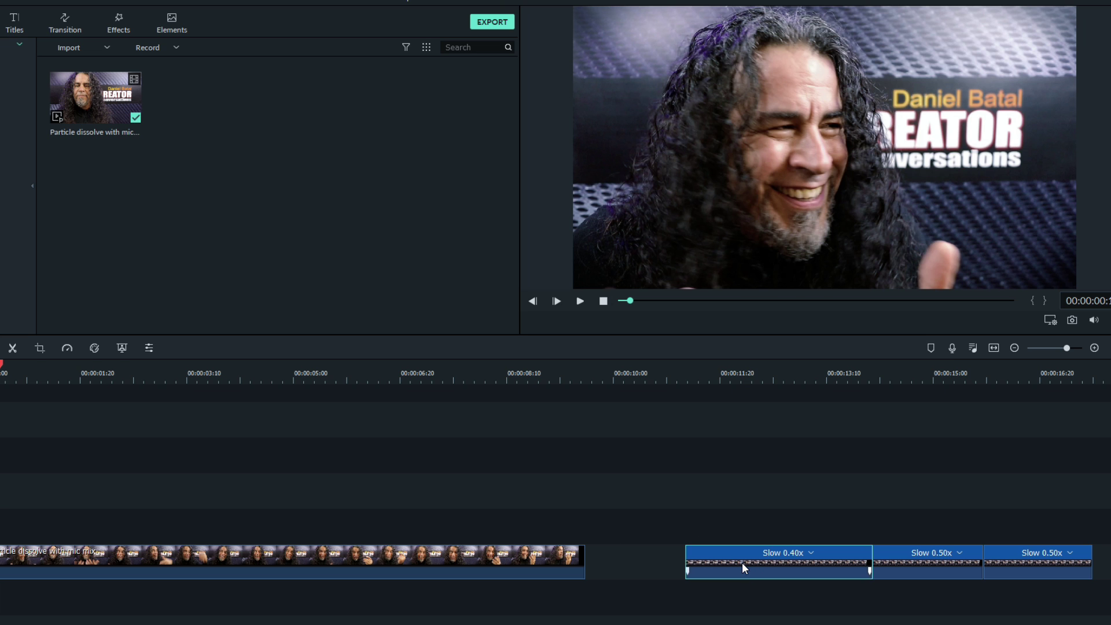
left_click(1039, 565, "shift")
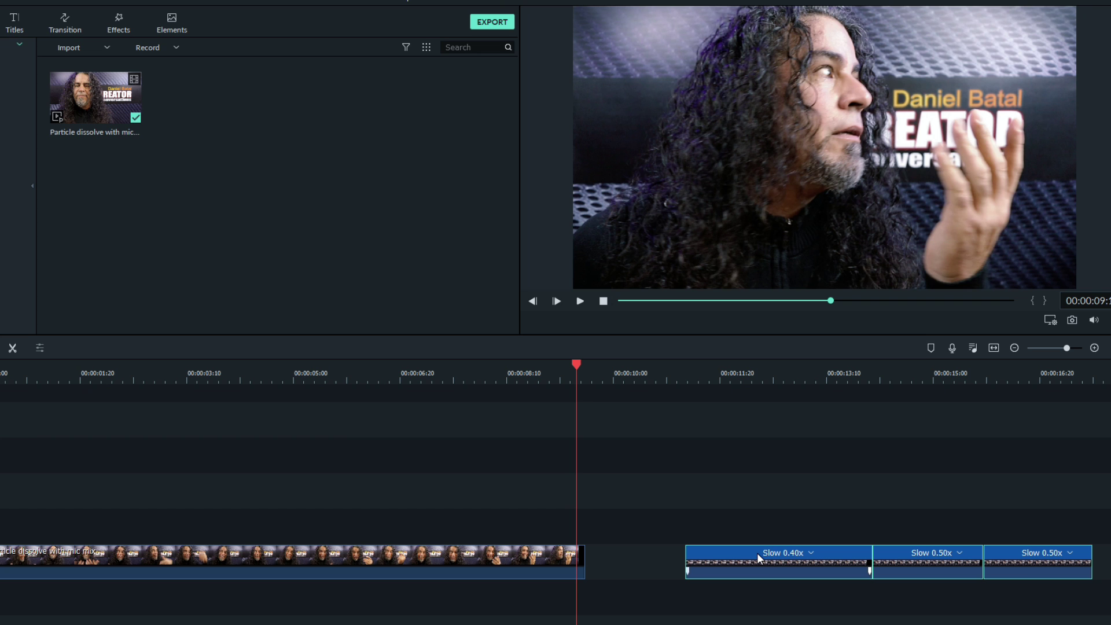
left_click_drag(738, 554, 640, 549)
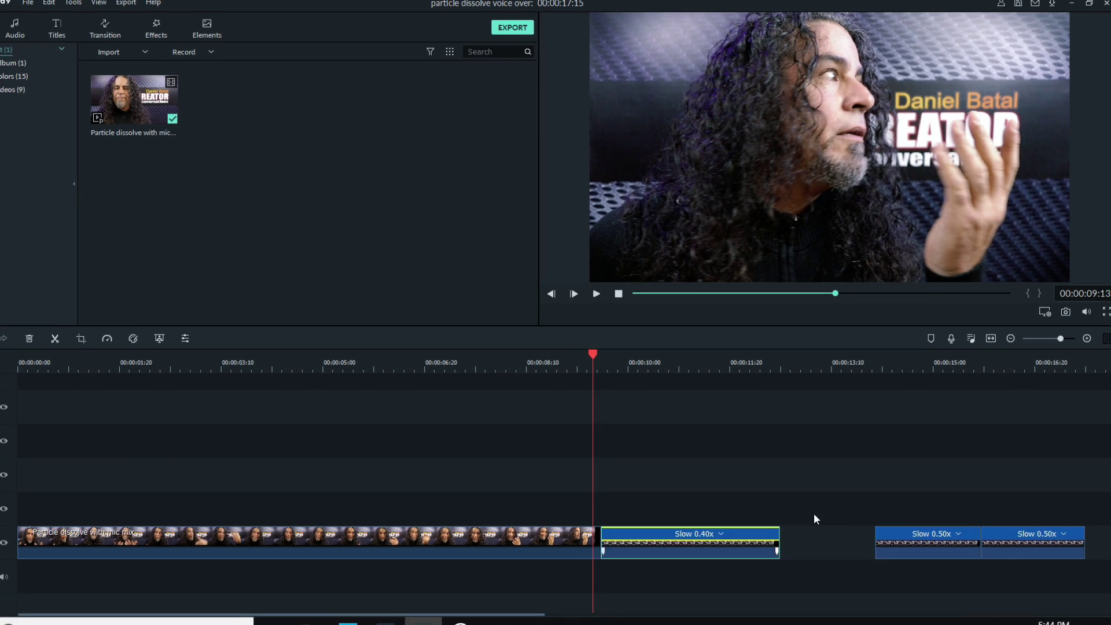
left_click_drag(928, 563, 894, 535)
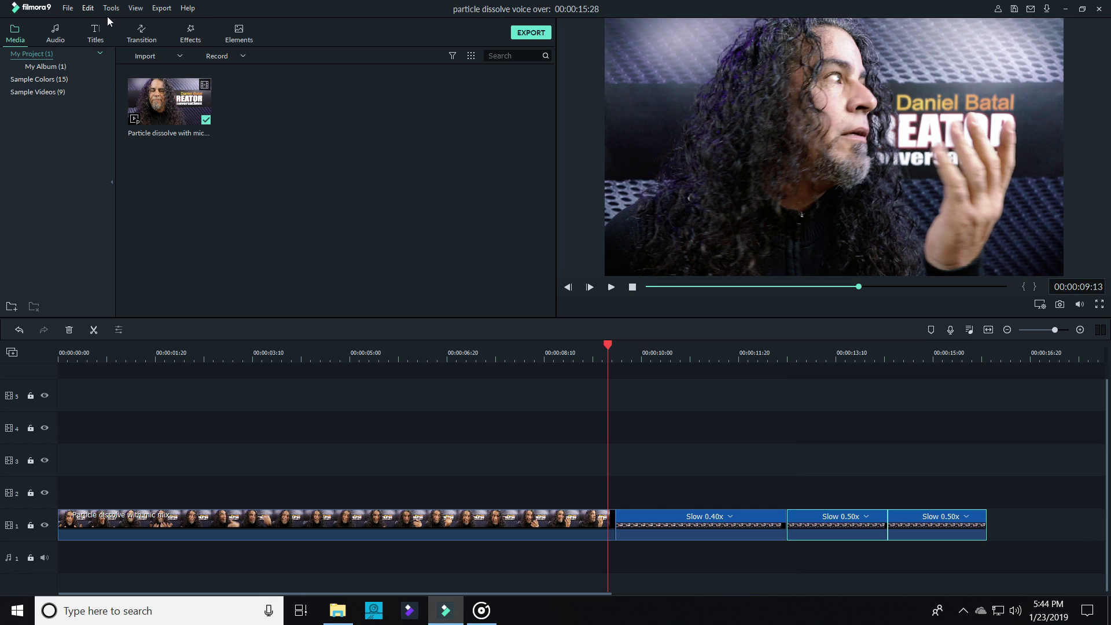
Step: Drop the Erase transition on the cut before the Slow 0.40x clip and preview it
left_click(145, 38)
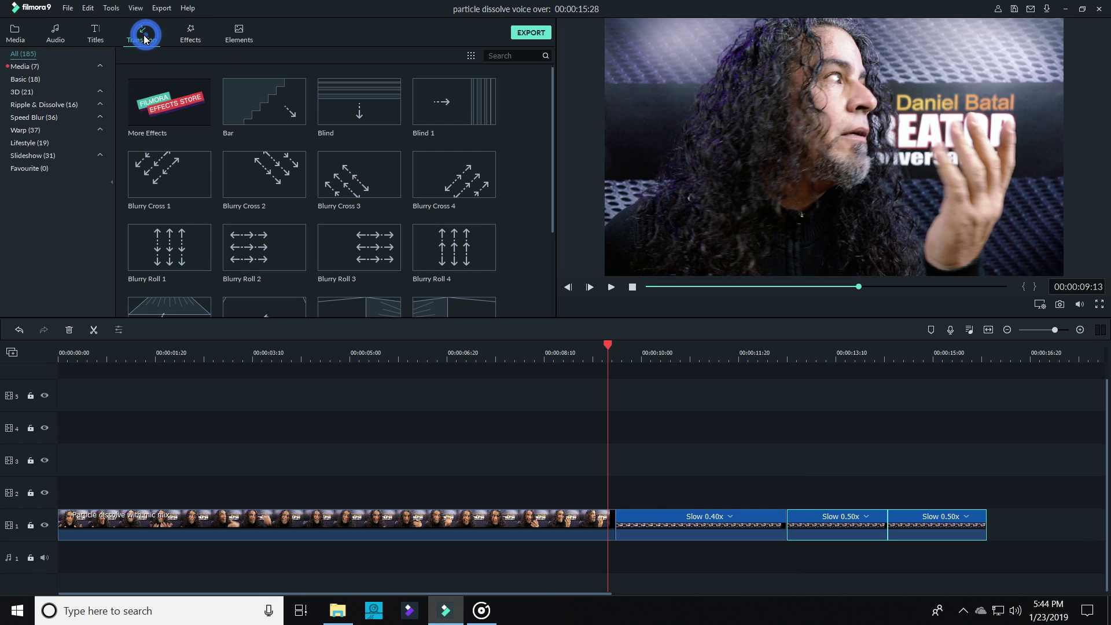
scroll(440, 126, "down", 10)
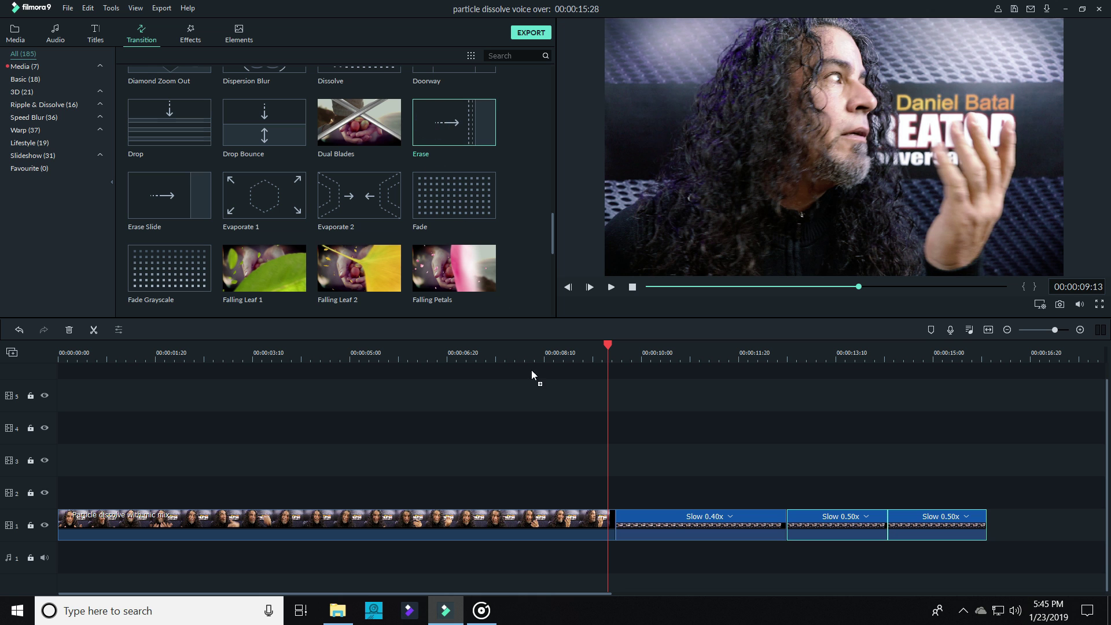
left_click_drag(614, 533, 583, 534)
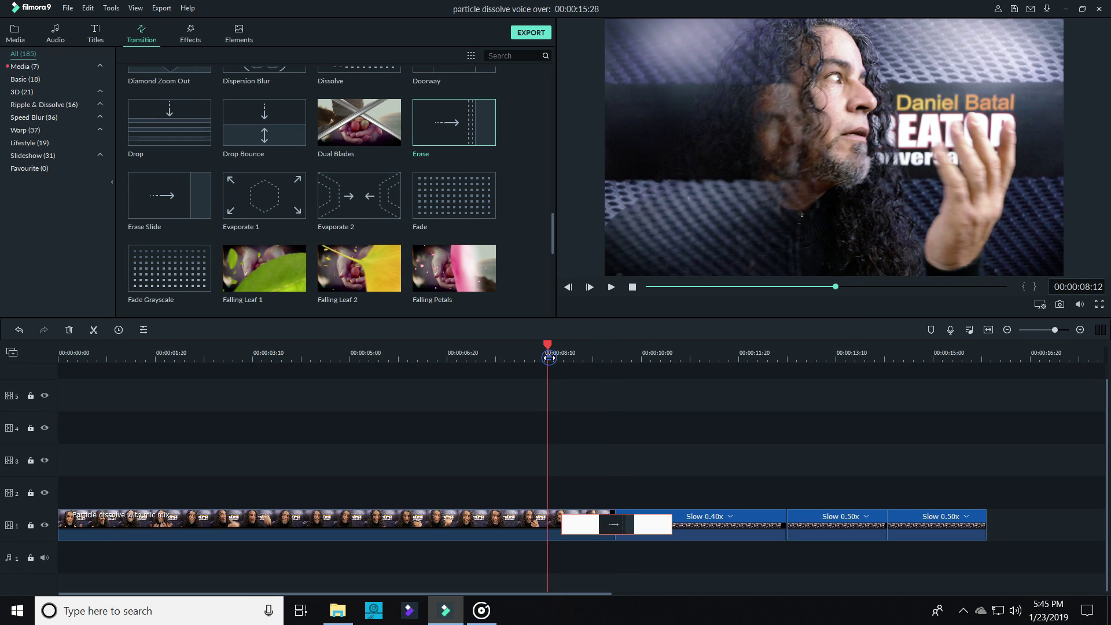
left_click_drag(548, 358, 610, 358)
left_click(558, 526)
key("space")
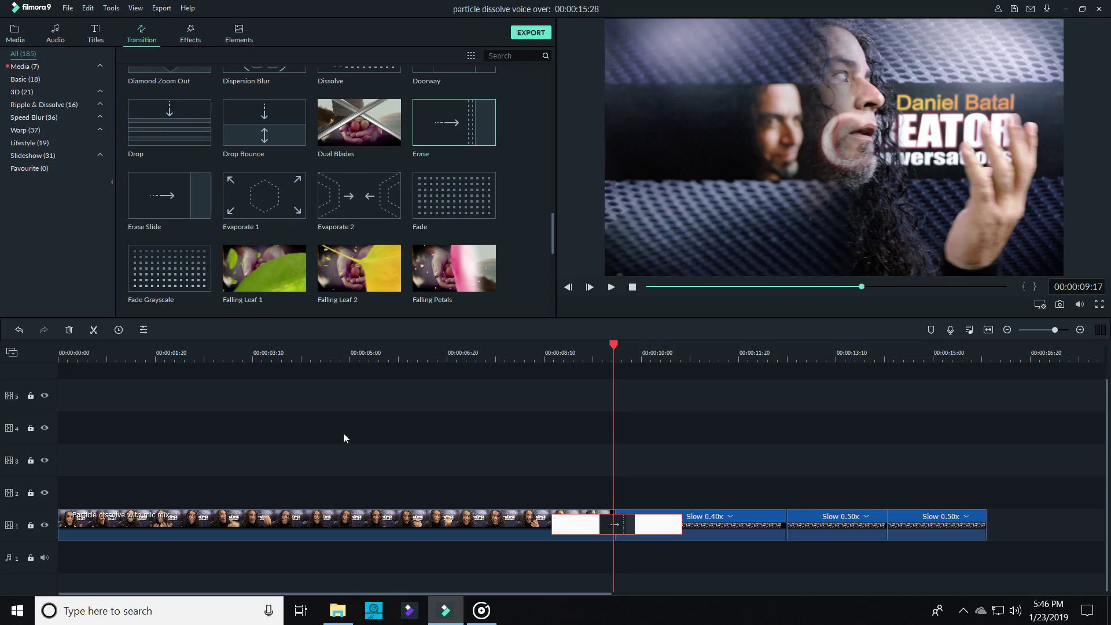
left_click(238, 35)
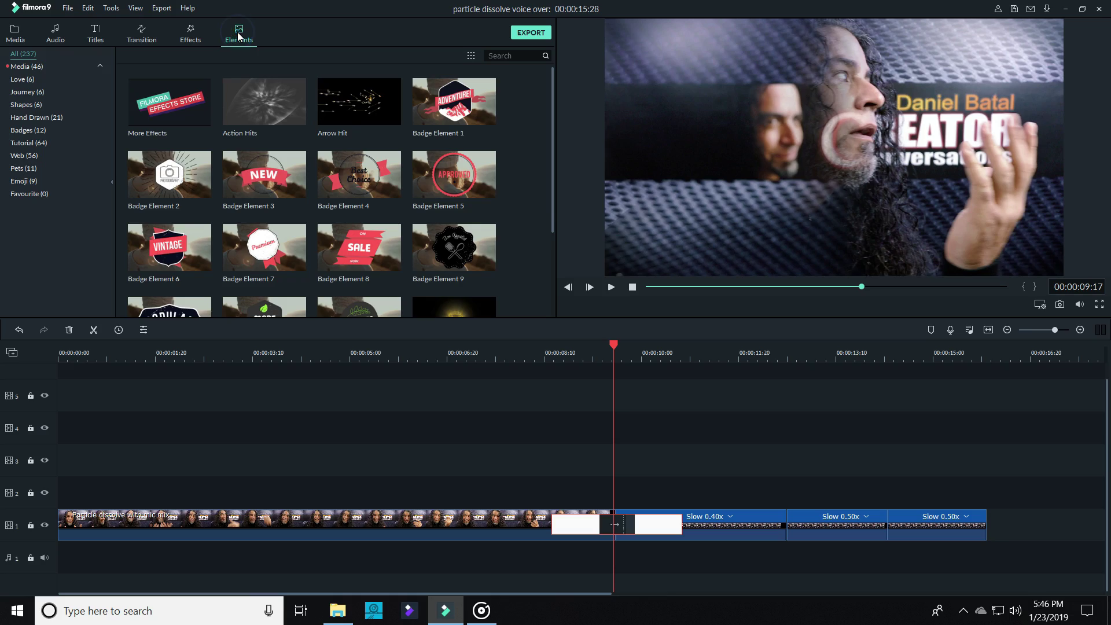
Step: Place the Petals (Pink) 1 element on track 2 above the main clip and preview it
scroll(414, 159, "down", 6)
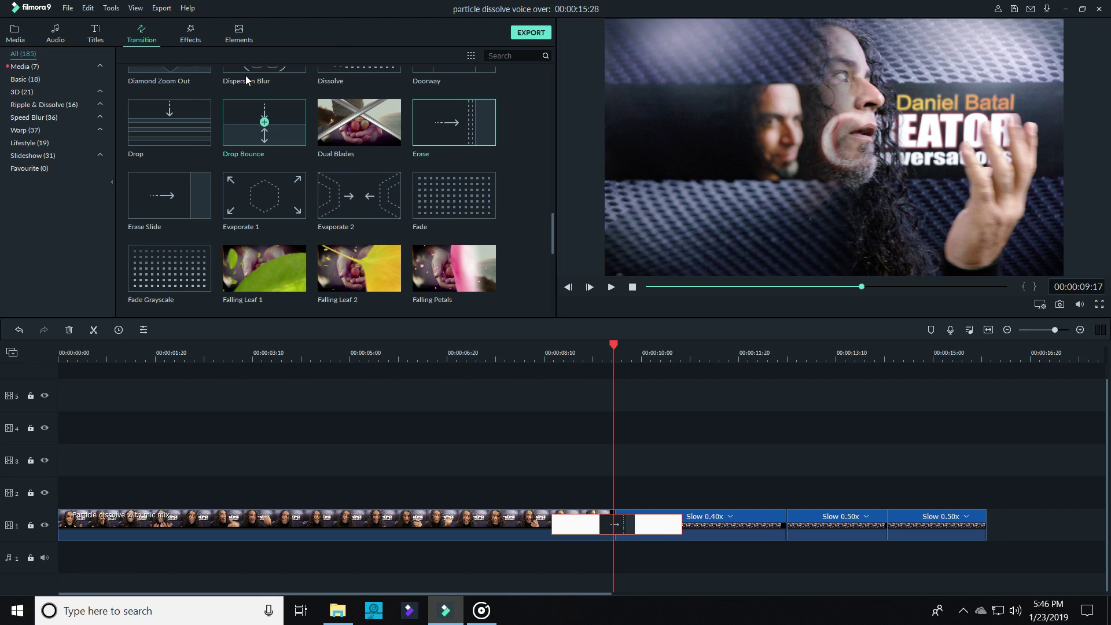
left_click(239, 35)
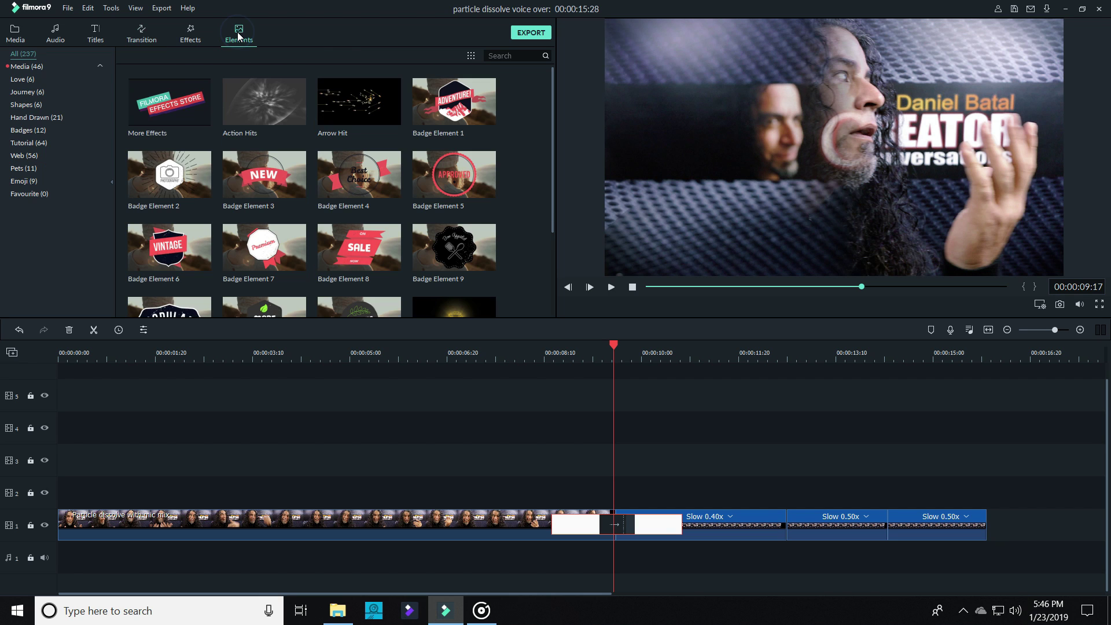
scroll(410, 162, "down", 8)
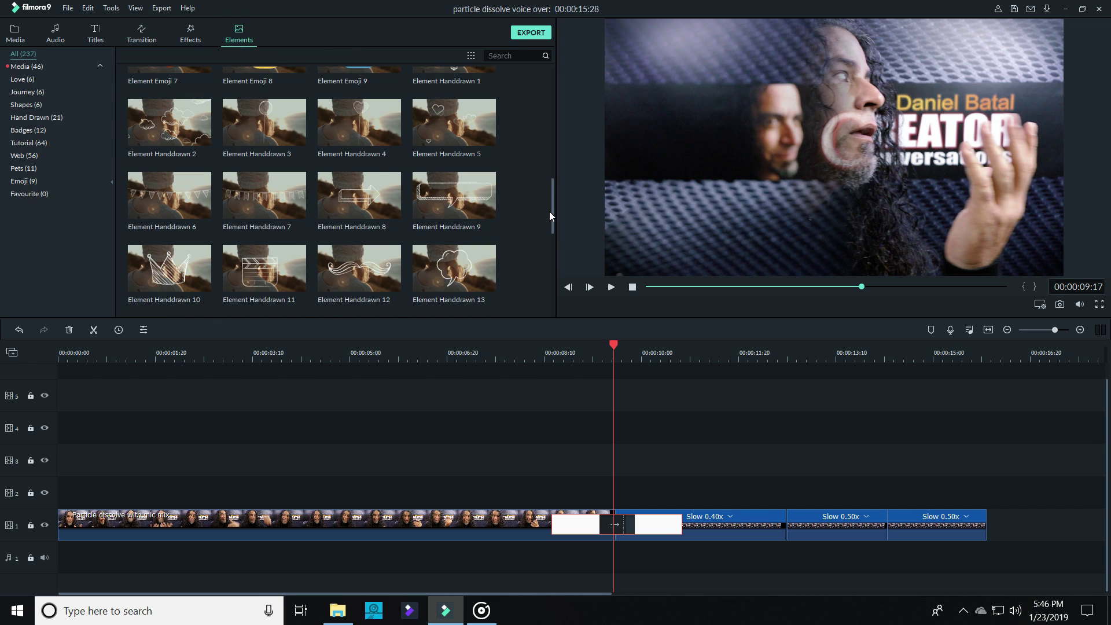
left_click_drag(550, 215, 550, 323)
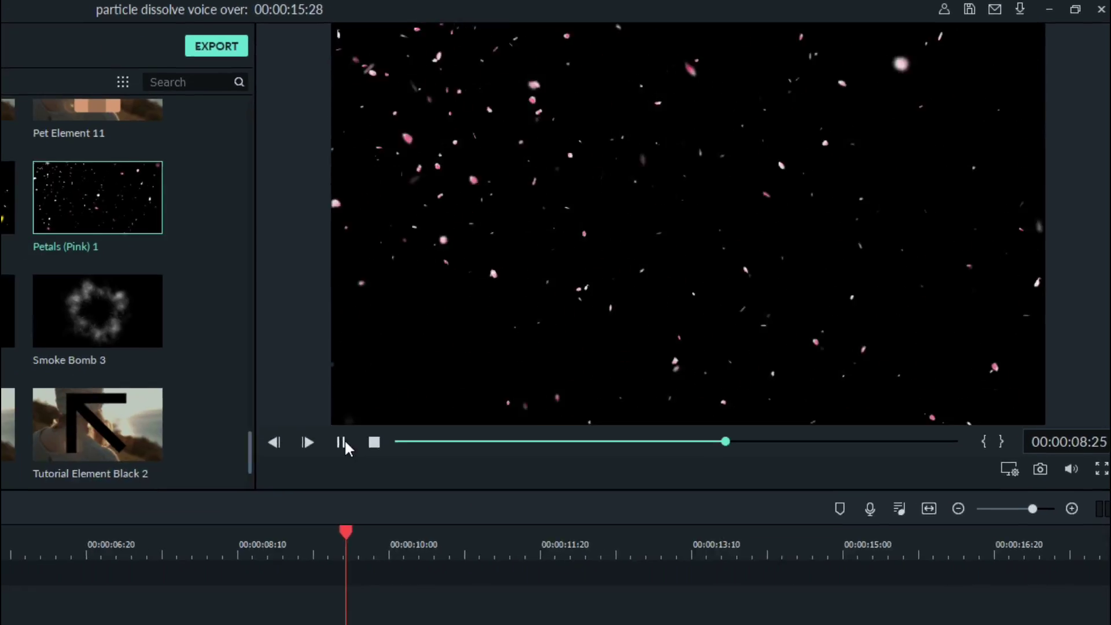
left_click(116, 570)
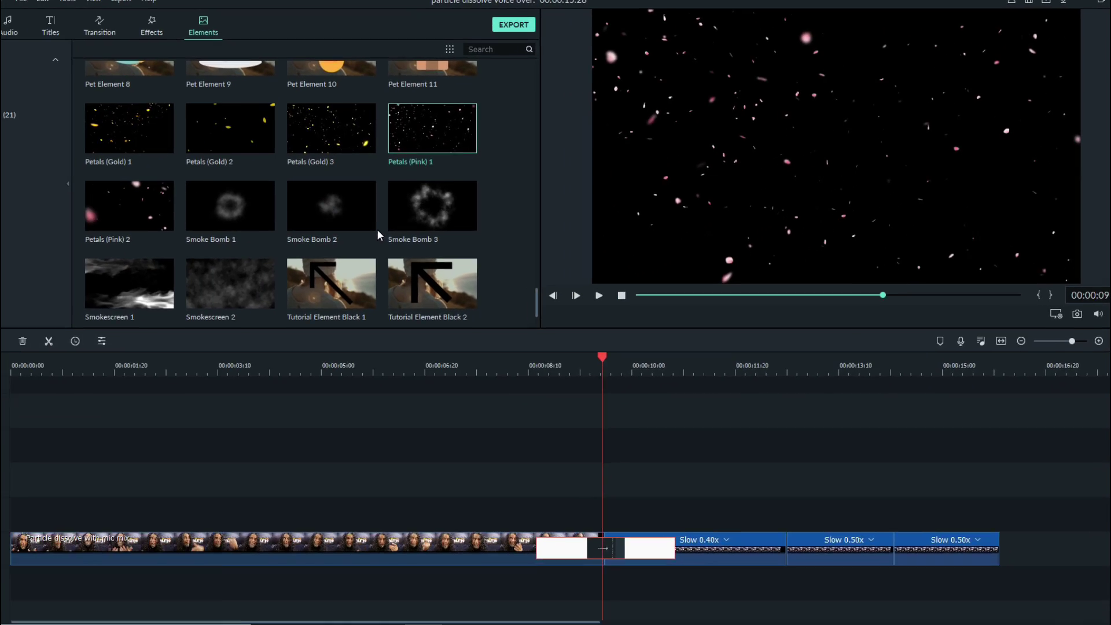
left_click_drag(409, 131, 515, 503)
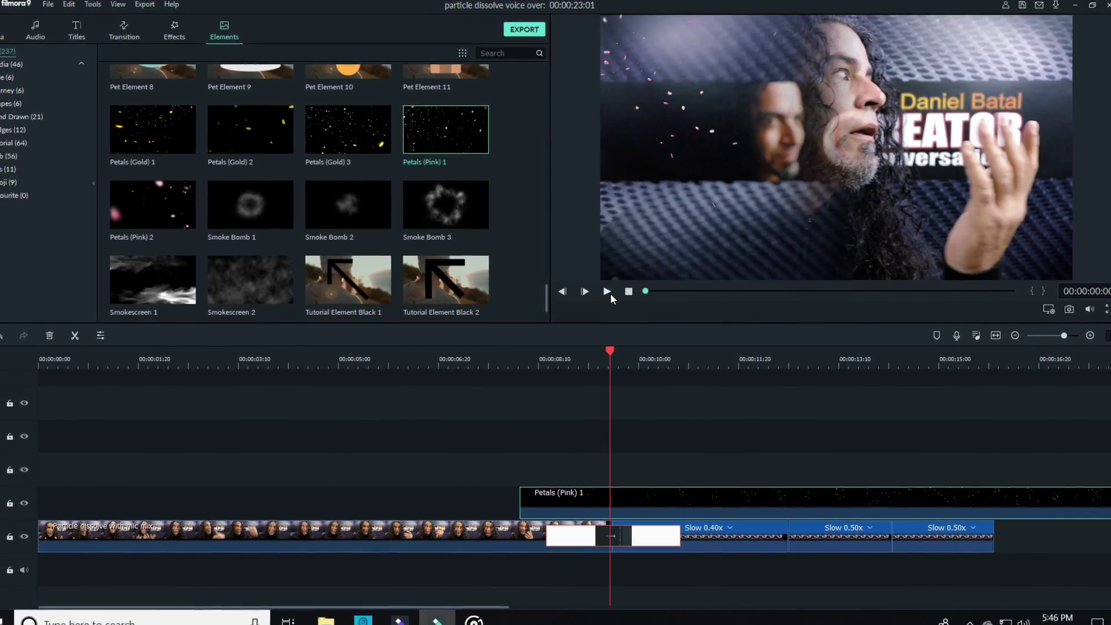
left_click(607, 291)
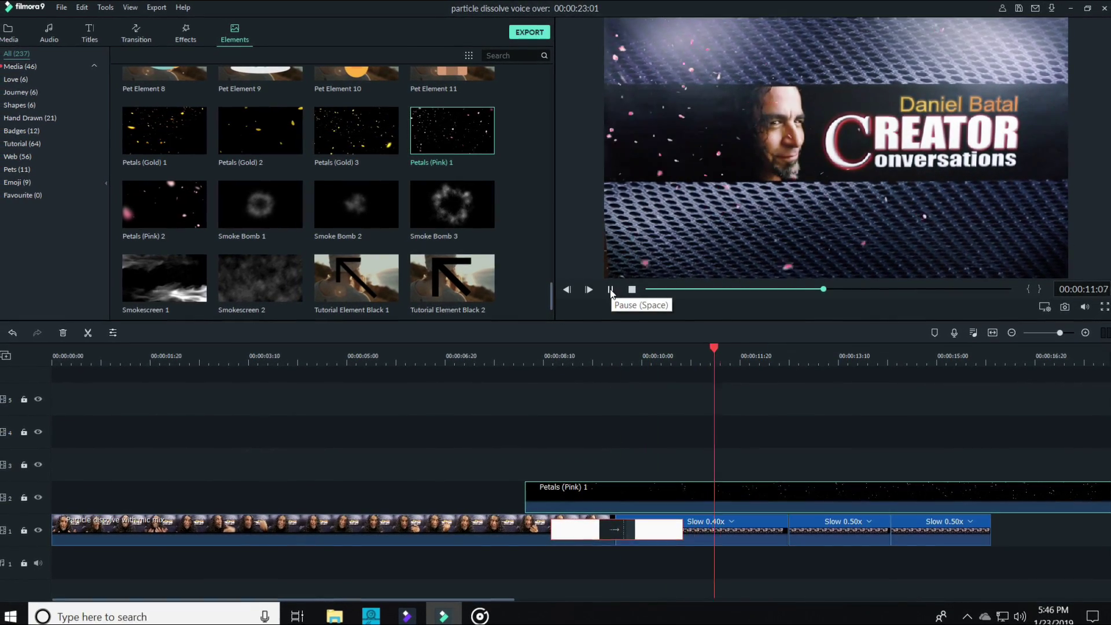
left_click(612, 290)
Step: Drop the petals overlay's contrast and brightness to -100 and apply the B&W Film 3D LUT
double_click(651, 496)
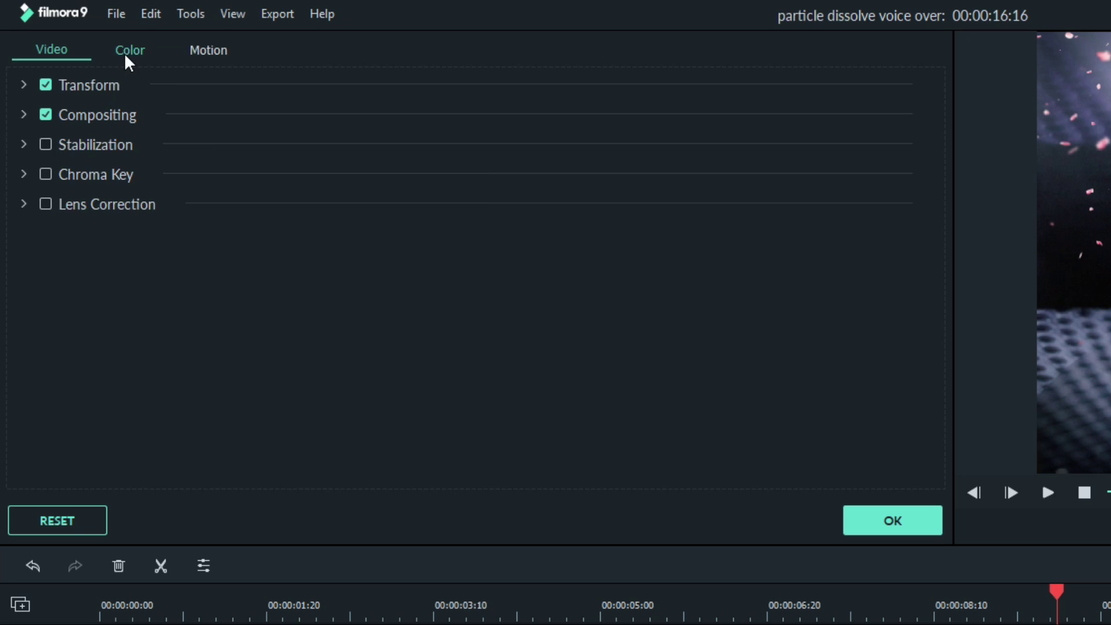
left_click(73, 30)
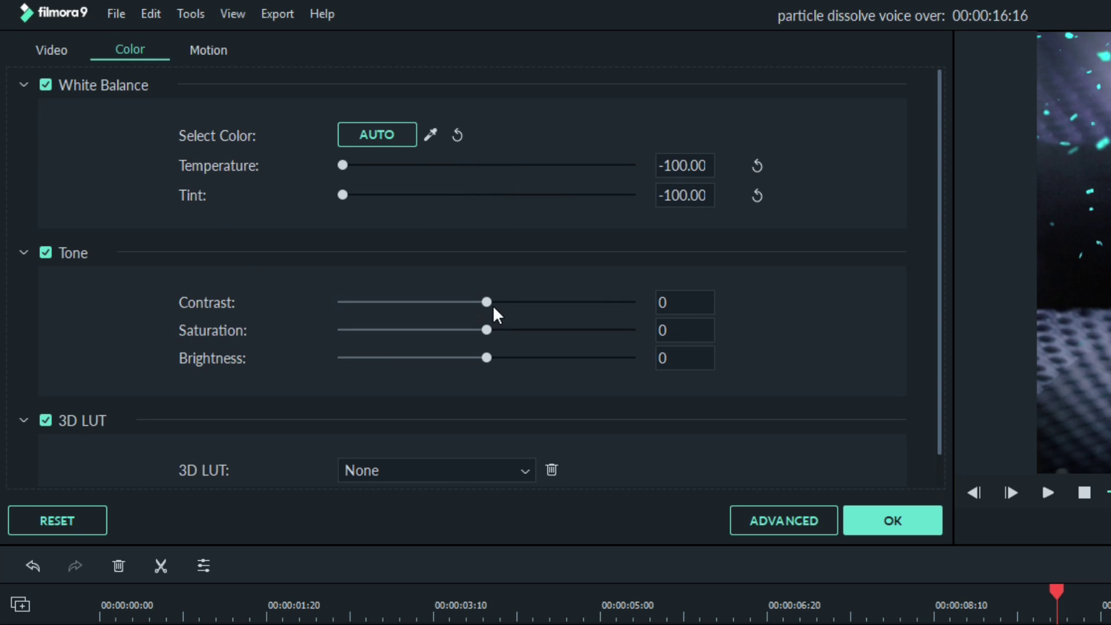
left_click_drag(491, 304, 64, 293)
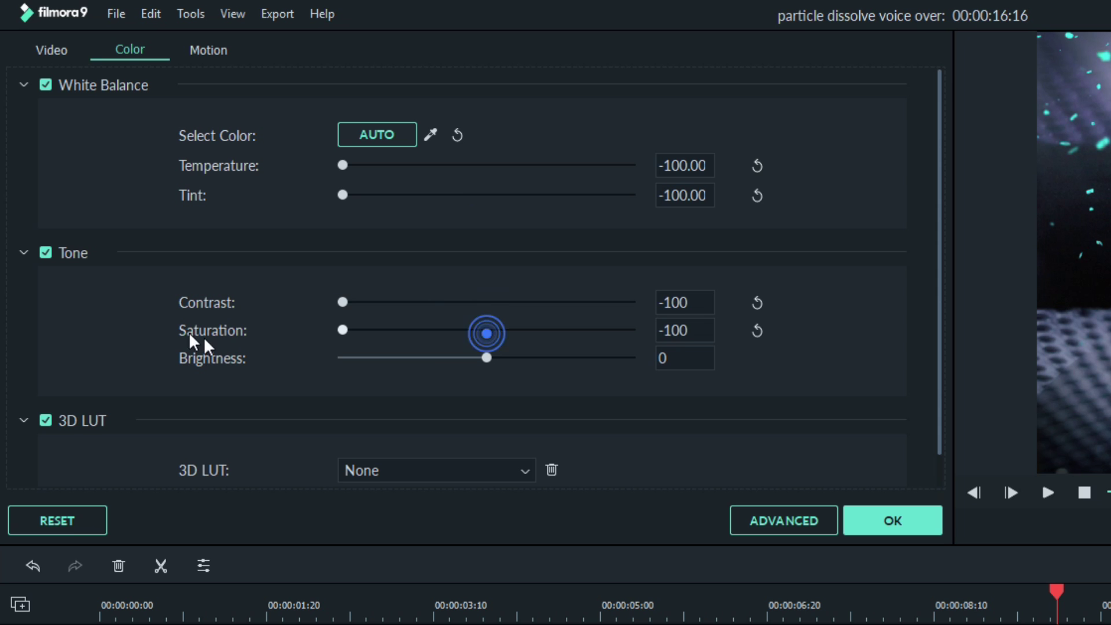
left_click_drag(486, 357, 262, 386)
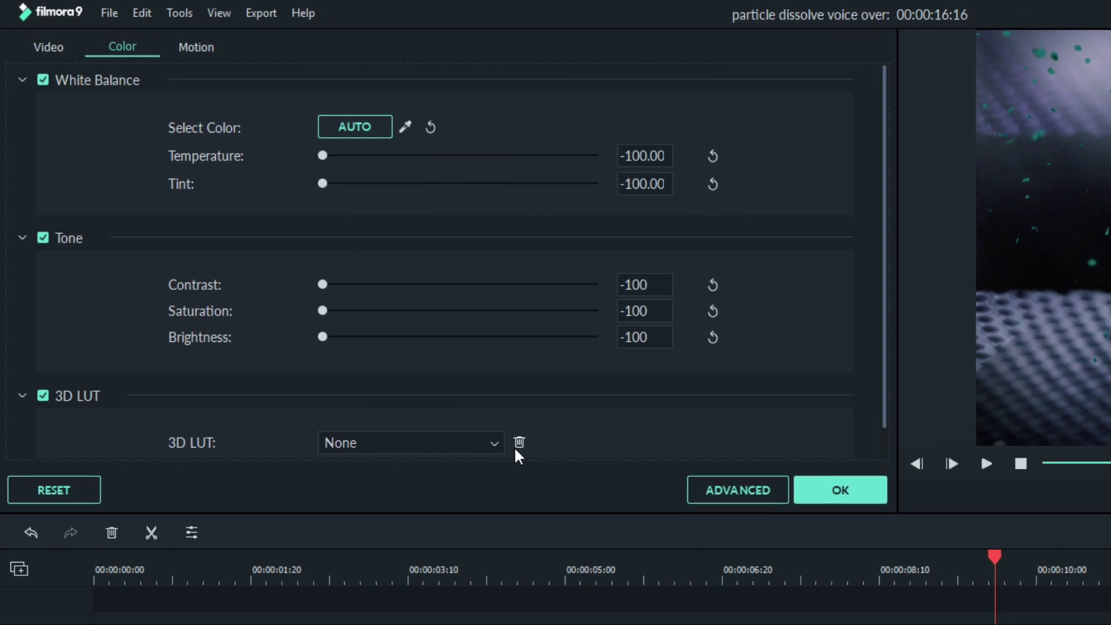
left_click(473, 427)
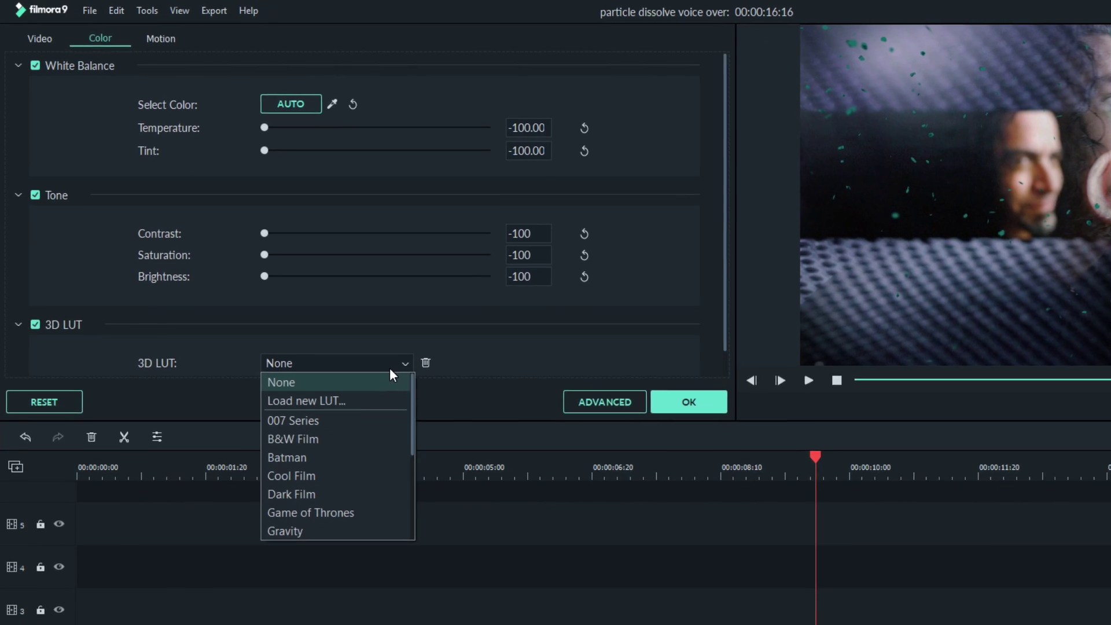
left_click(336, 439)
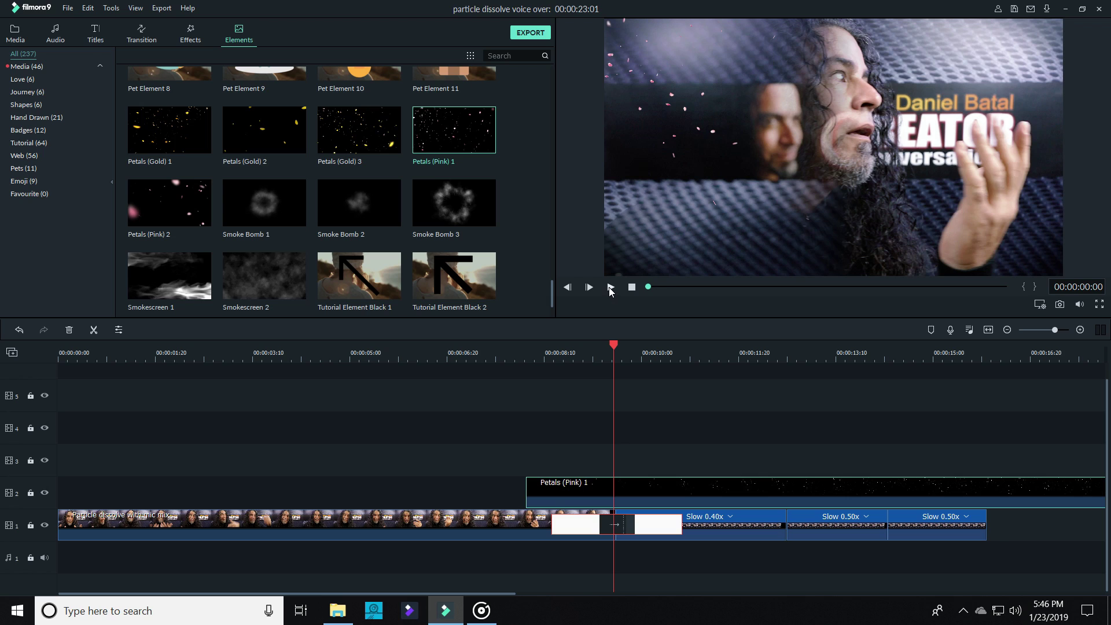
Step: Preview the ash overlay and split the petals clip at the playhead
left_click(611, 288)
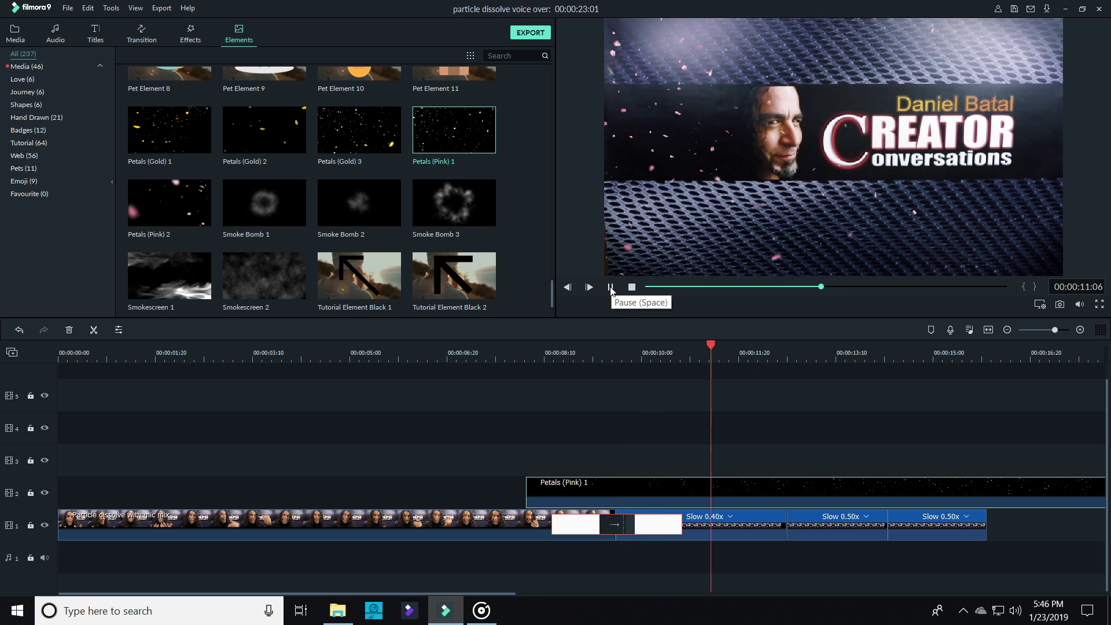
left_click(611, 288)
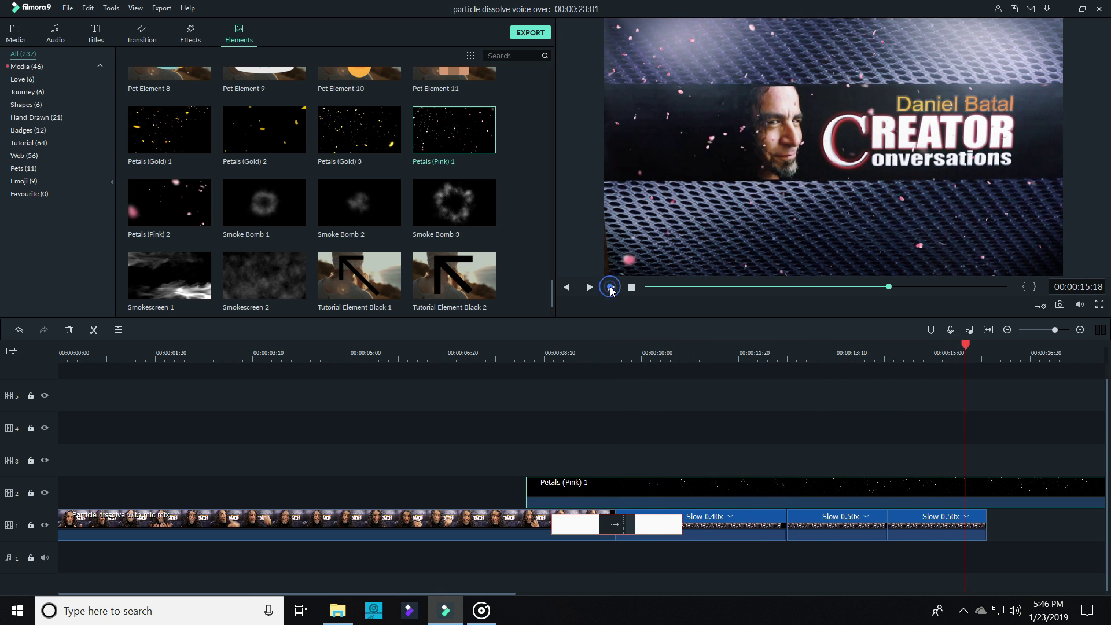
left_click(93, 329)
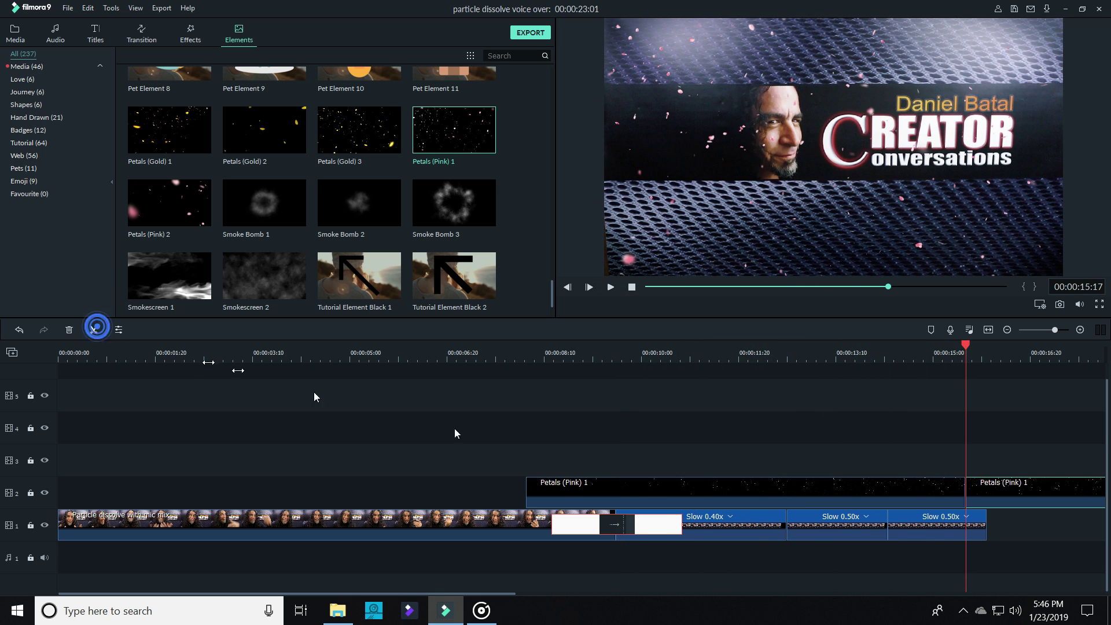
Step: Delete the first part of the pink petals overlay and move the rest to the transition
right_click(779, 490)
left_click(816, 238)
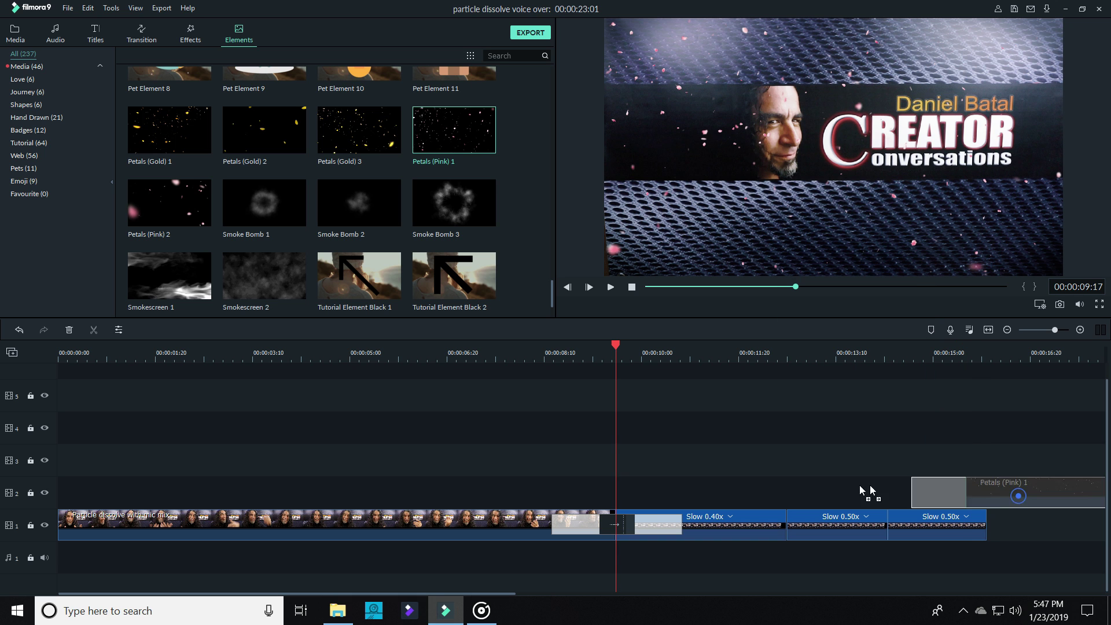
left_click_drag(868, 489, 575, 496)
Step: Set the pink petals clip's speed to 1.8x, shortening it to 00:00:08:10
right_click(700, 498)
left_click(709, 350)
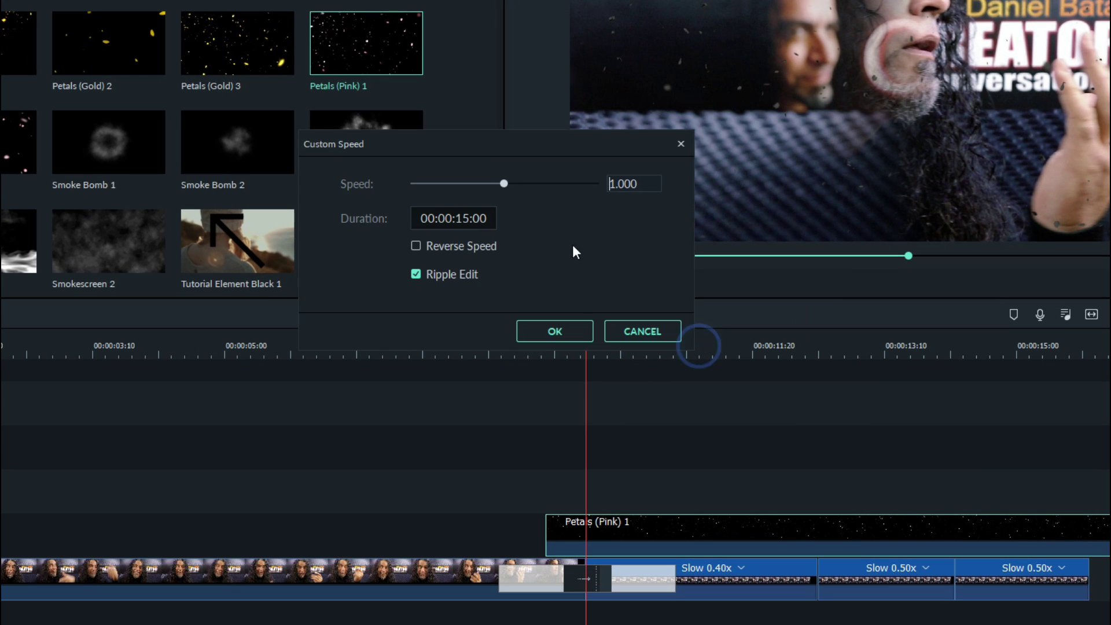
double_click(630, 184)
type("1")
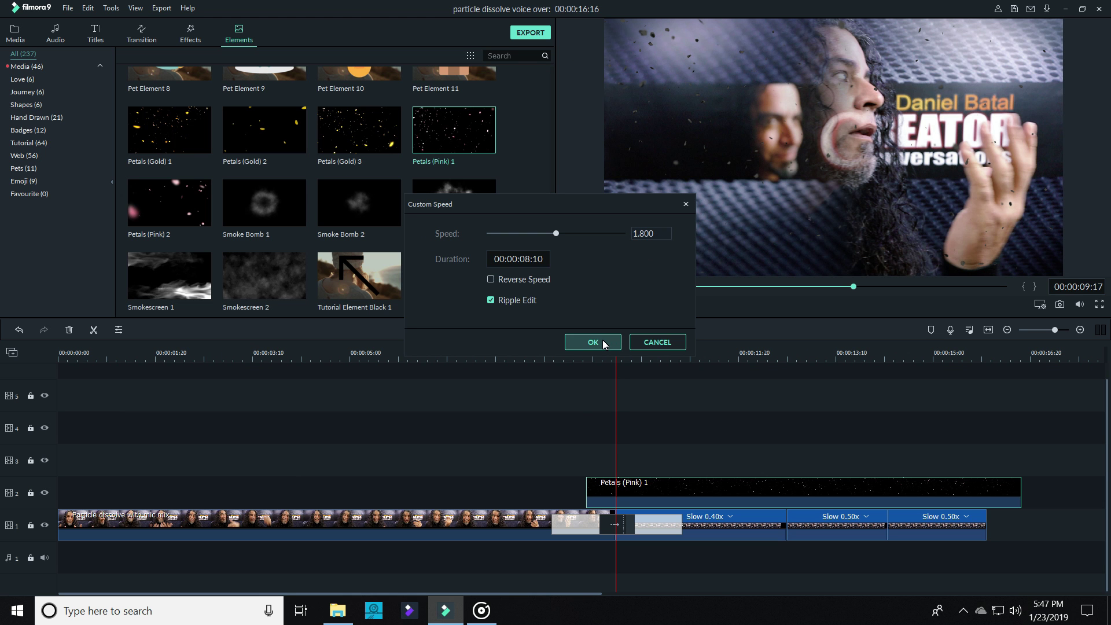
left_click(602, 343)
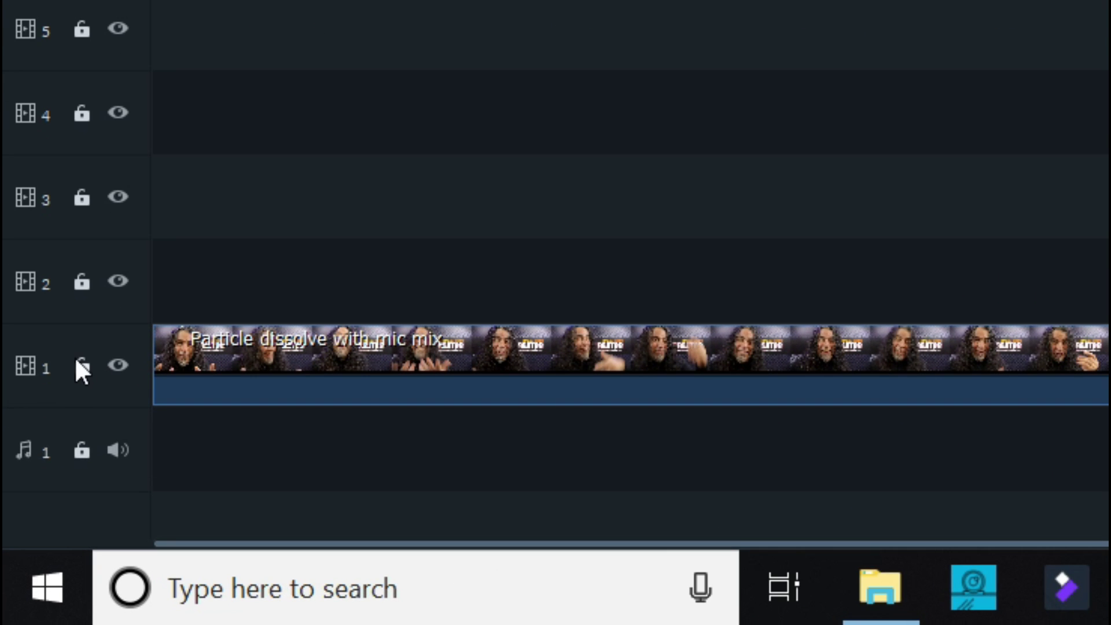
Step: Lock the main video track and open the Fast 1.80x overlay's settings
left_click(81, 367)
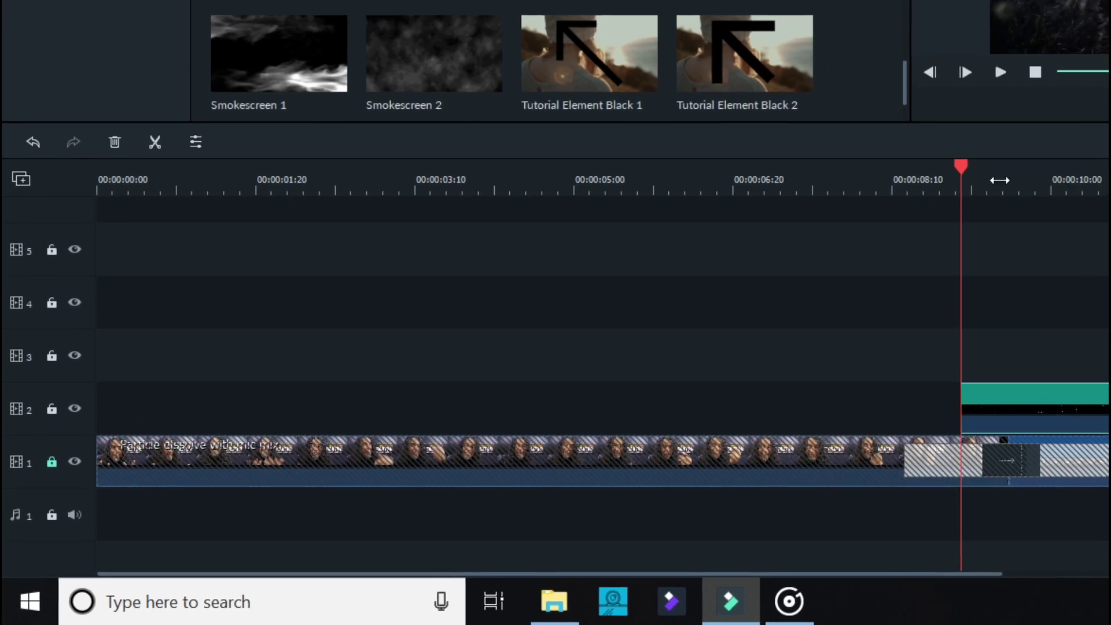
left_click(999, 180)
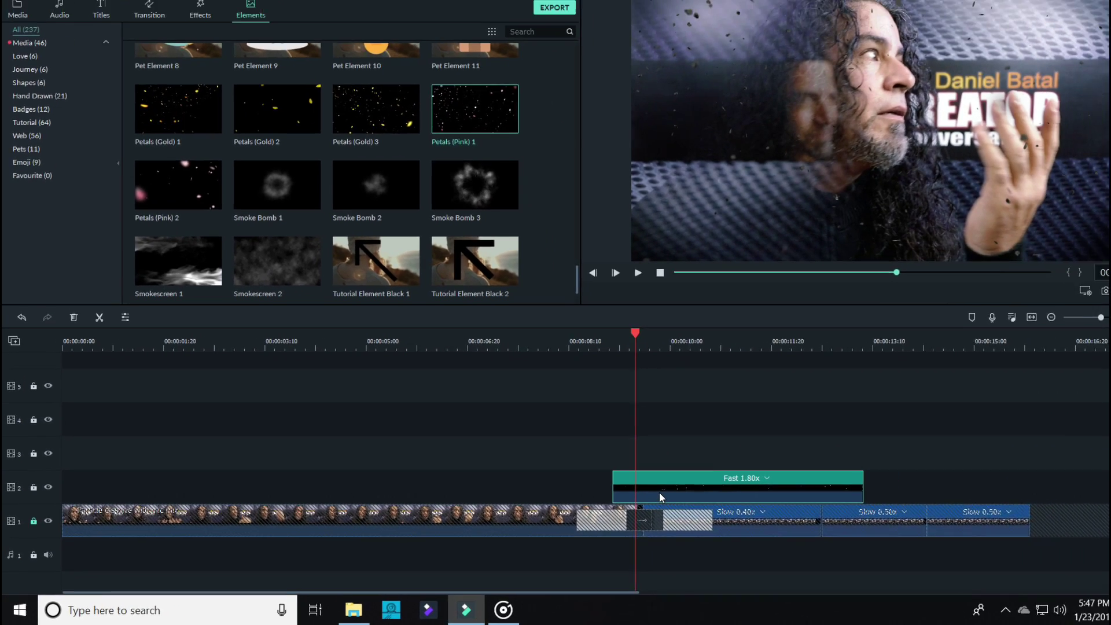
double_click(658, 492)
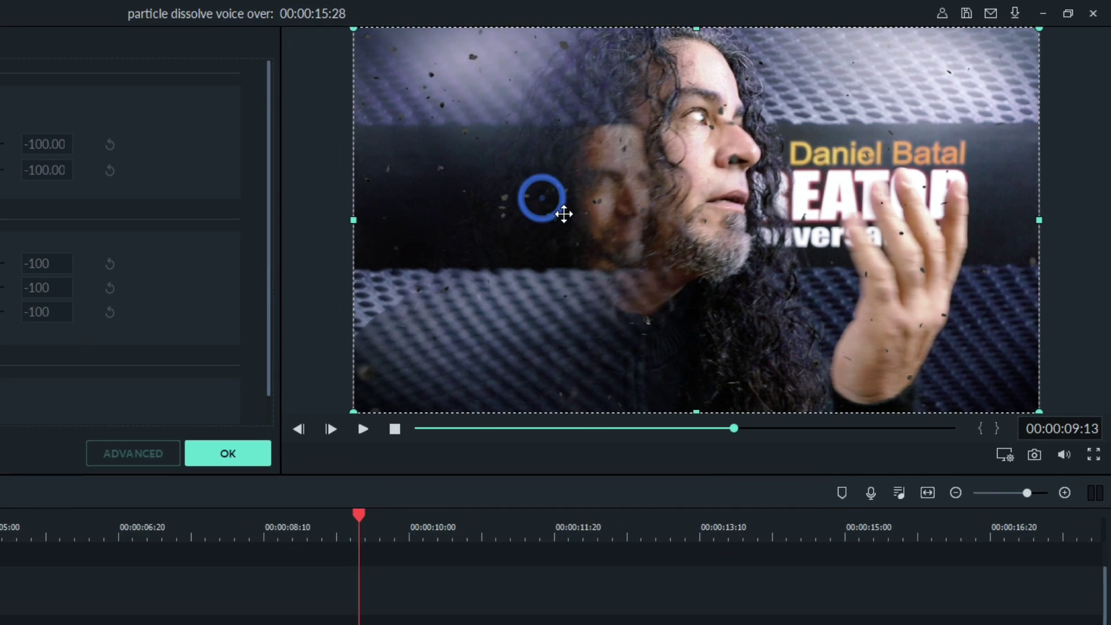
Step: Enlarge the petals overlay and shift it right over the face in the preview
left_click_drag(645, 178, 533, 39)
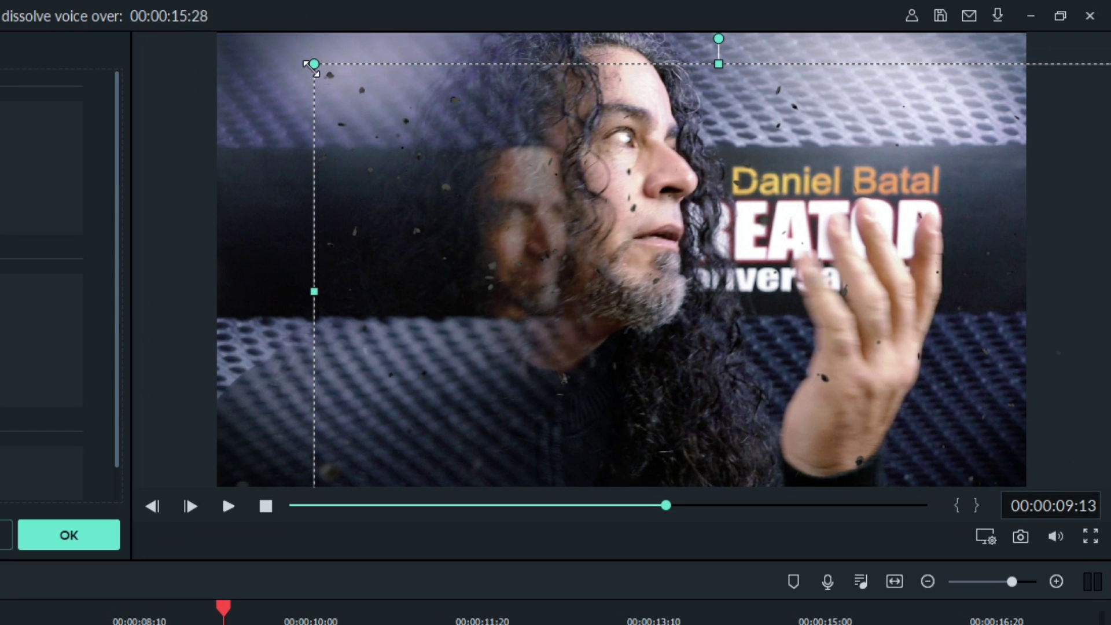
left_click_drag(350, 66, 431, 123)
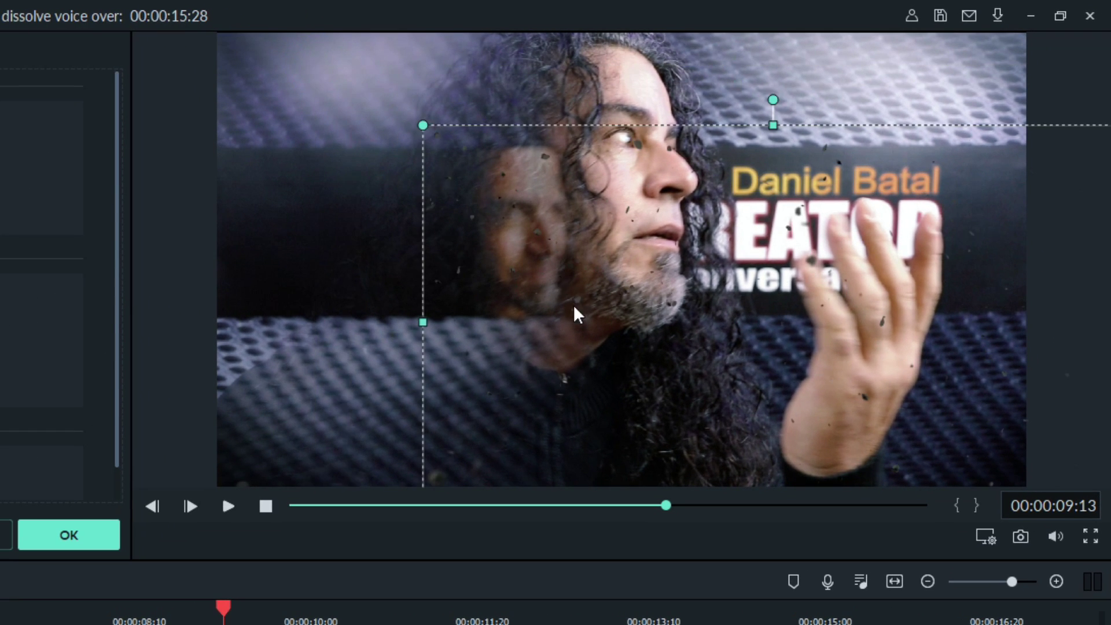
left_click_drag(574, 308, 612, 231)
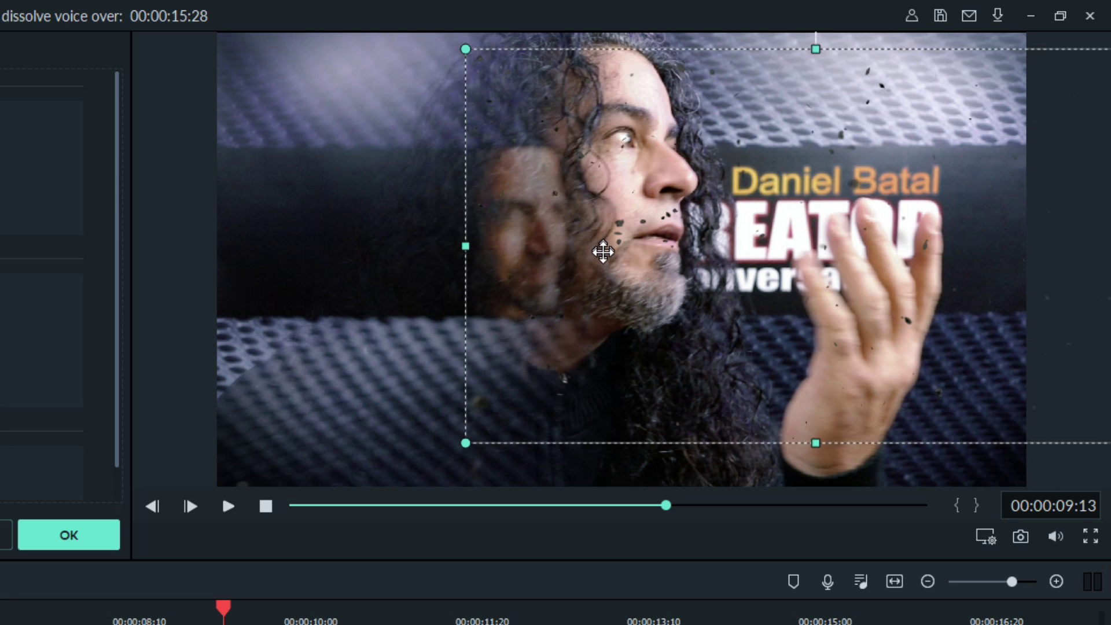
left_click_drag(536, 333, 537, 340)
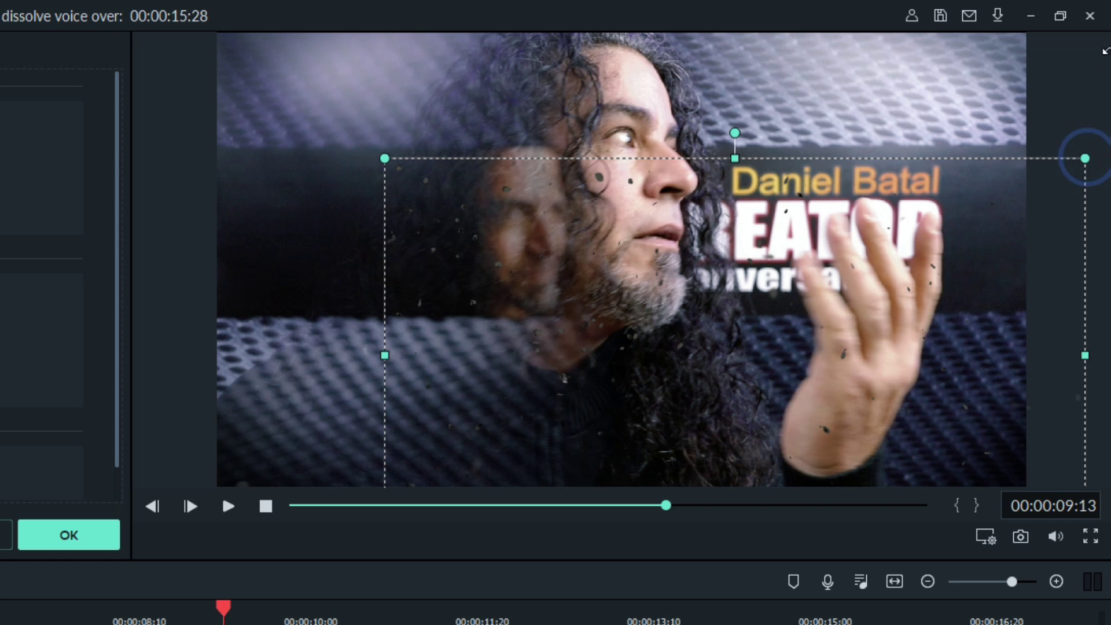
left_click_drag(1086, 157, 1099, 81)
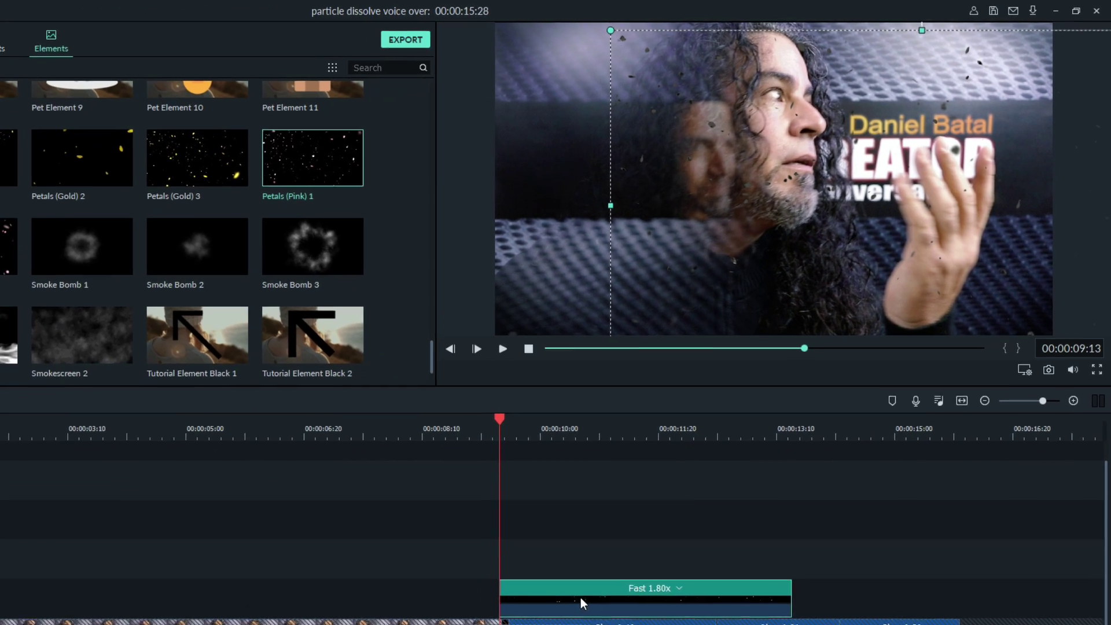
right_click(616, 558)
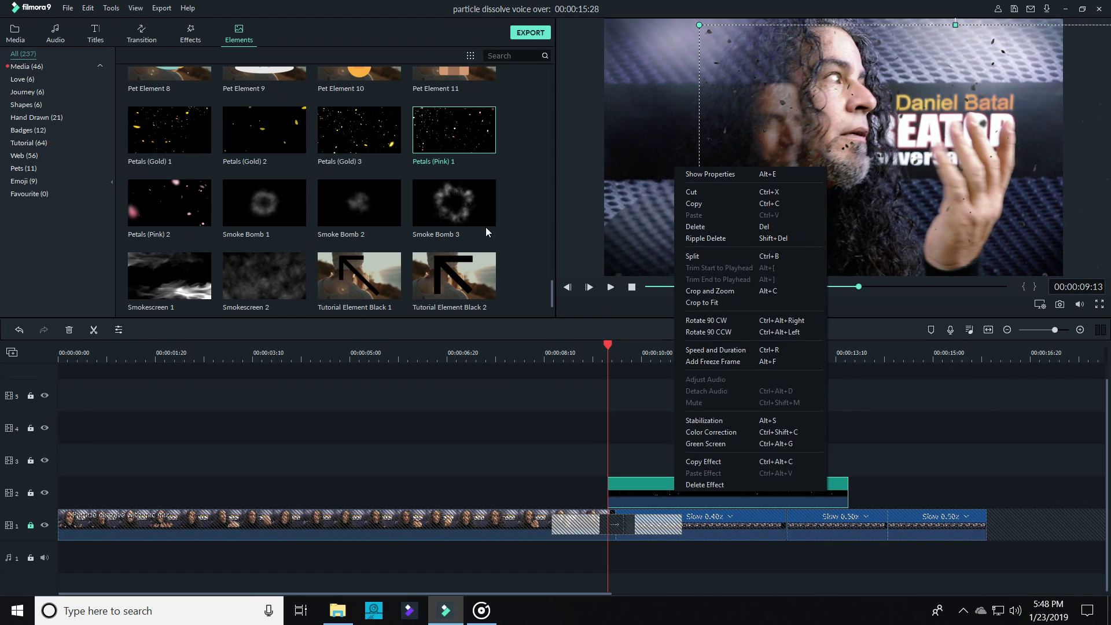
Step: Put Petals (Gold) 3 on track 3, split it at 00:00:13:21 and delete the first part
left_click(358, 130)
left_click_drag(359, 130, 759, 396)
left_click(856, 350)
left_click(93, 329)
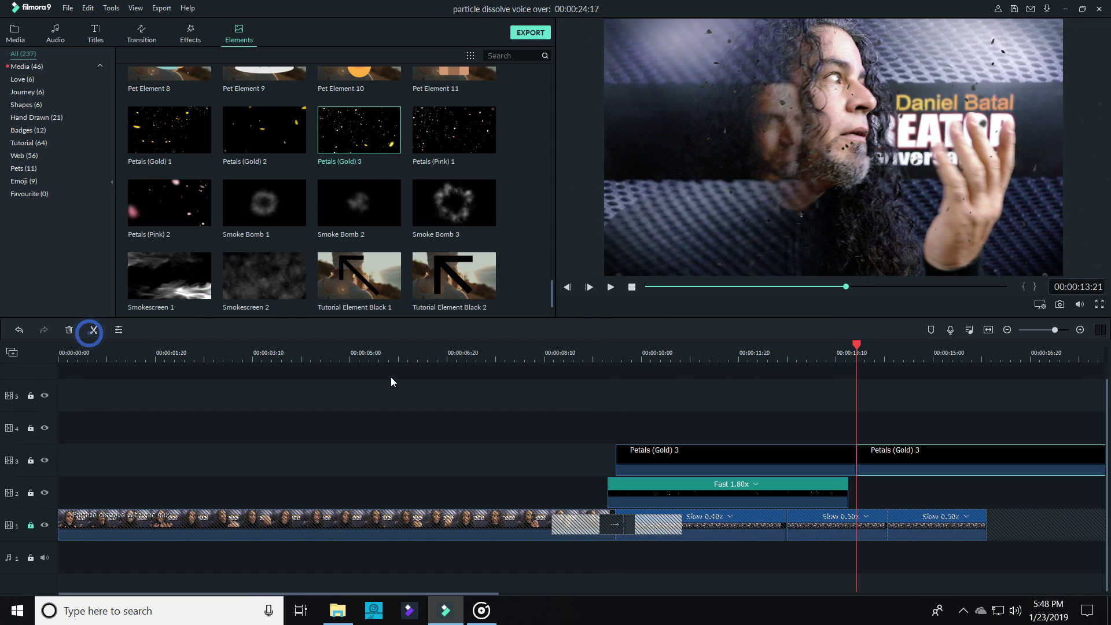
left_click(785, 467)
key("Delete")
left_click_drag(907, 464, 692, 465)
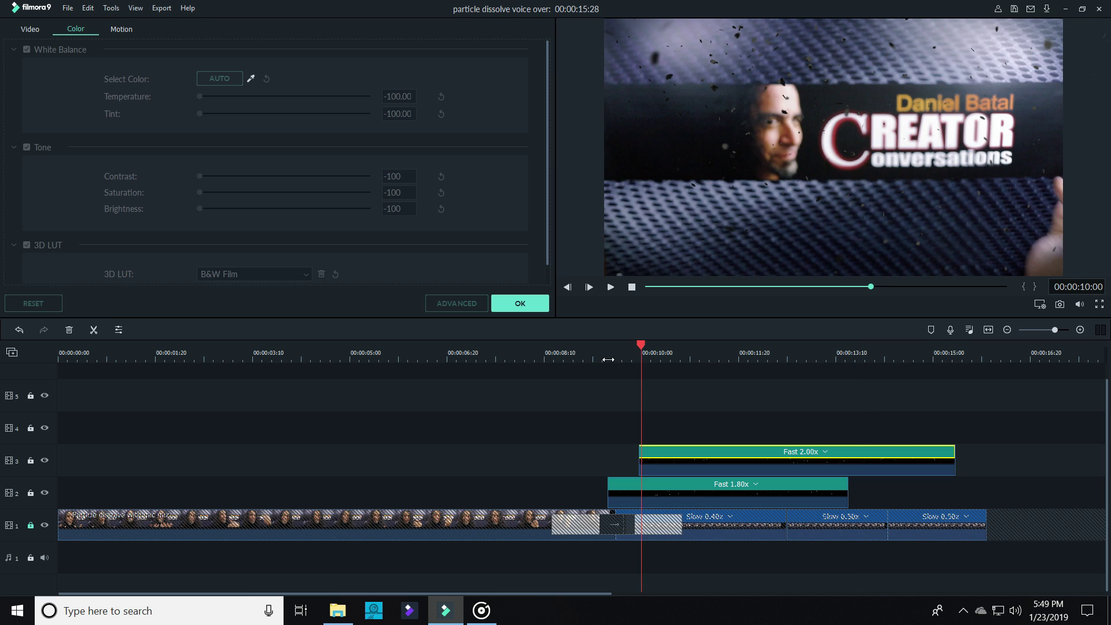
Step: Align the Fast 1.80x and 2.00x overlays at 00:00:09:13, lock track 2, and shift the gold overlay right
left_click(608, 360)
left_click_drag(626, 488, 607, 492)
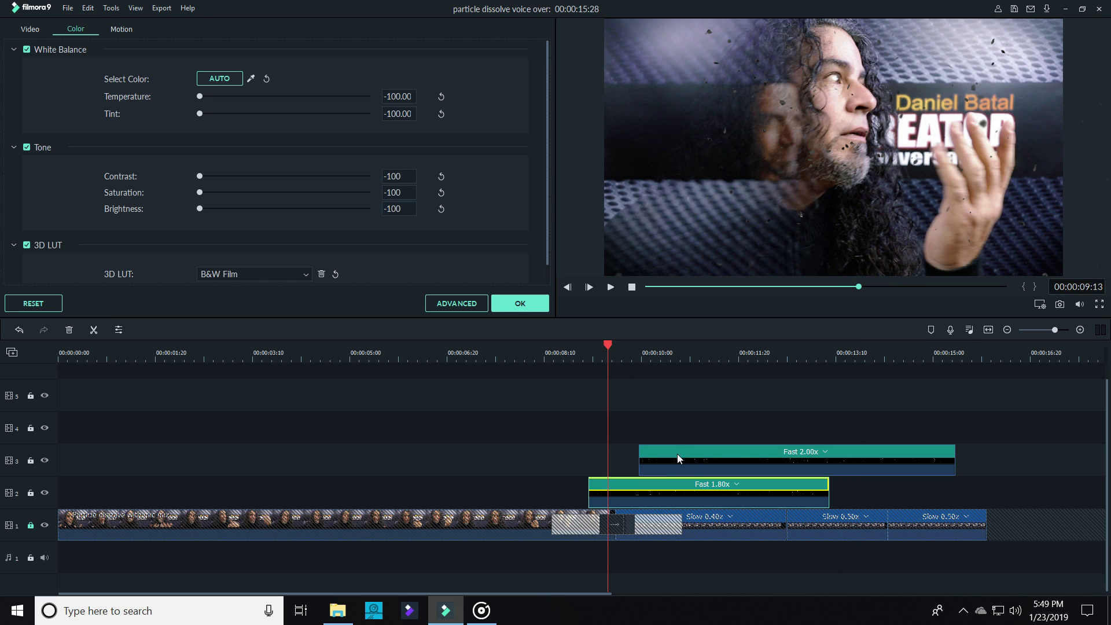
left_click_drag(677, 454, 643, 458)
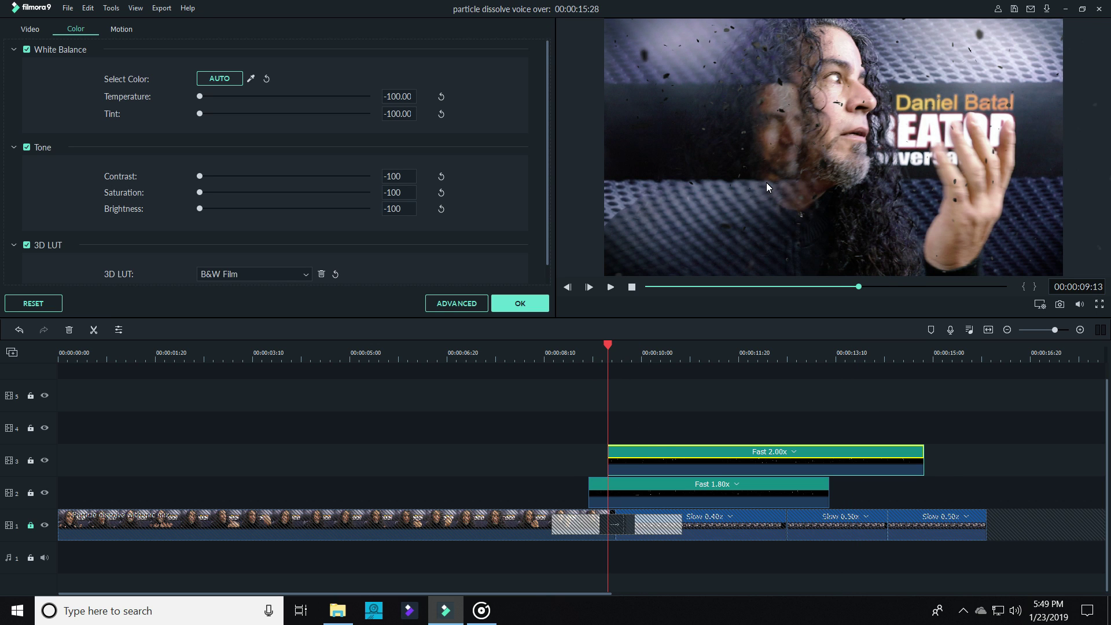
left_click(31, 492)
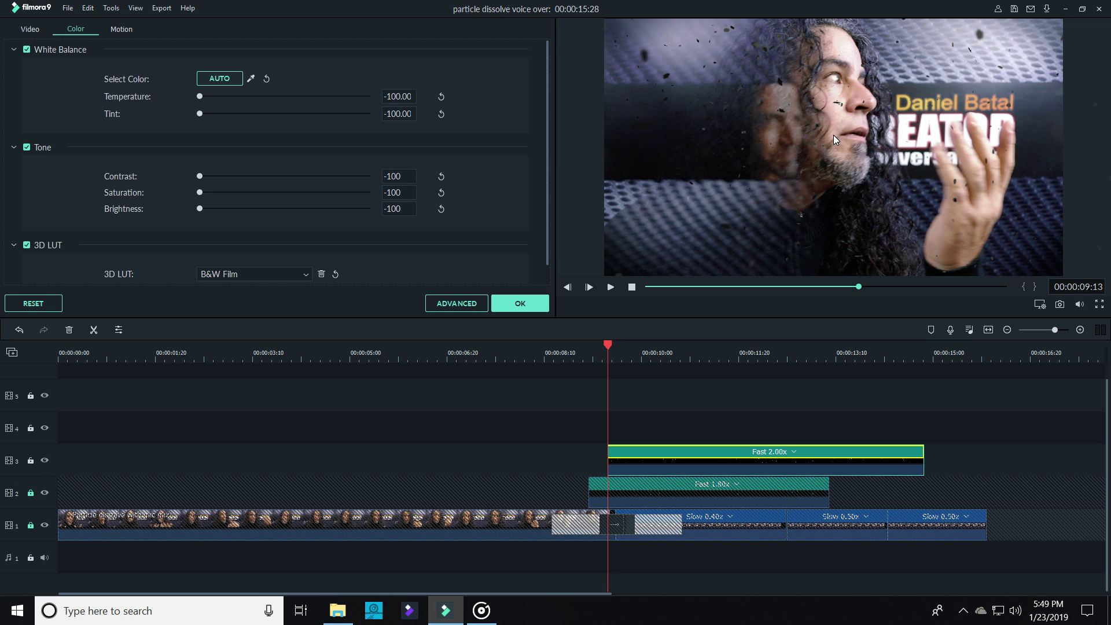
left_click_drag(663, 192, 844, 184)
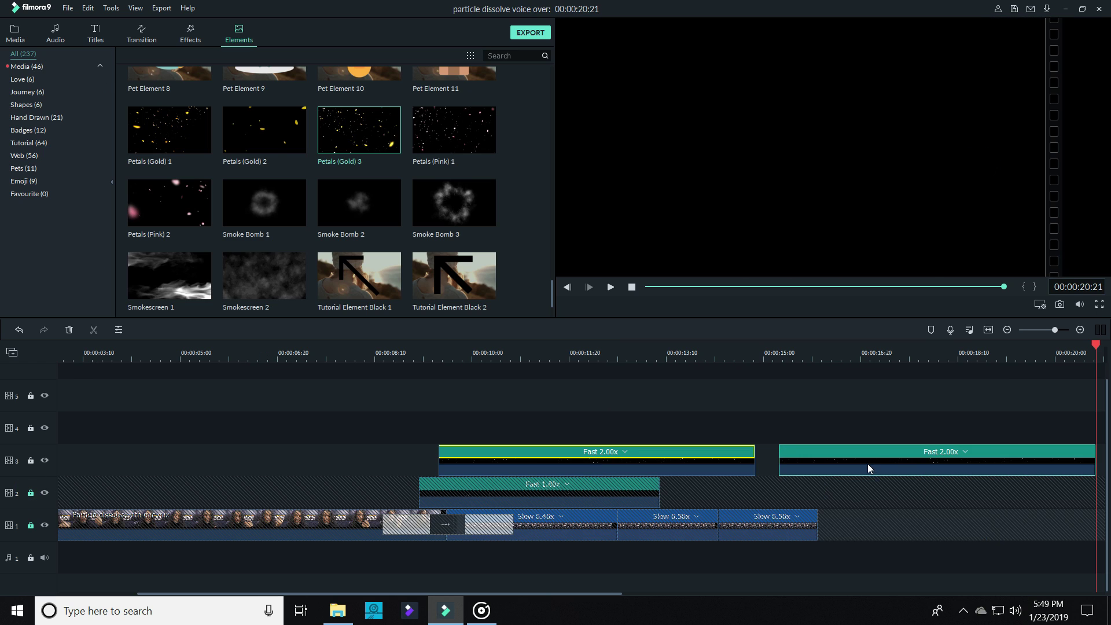
left_click_drag(867, 463, 547, 432)
Step: Give the track 4 particle overlay the Spin 2 motion preset and add Reconciliation to audio track 3
double_click(478, 436)
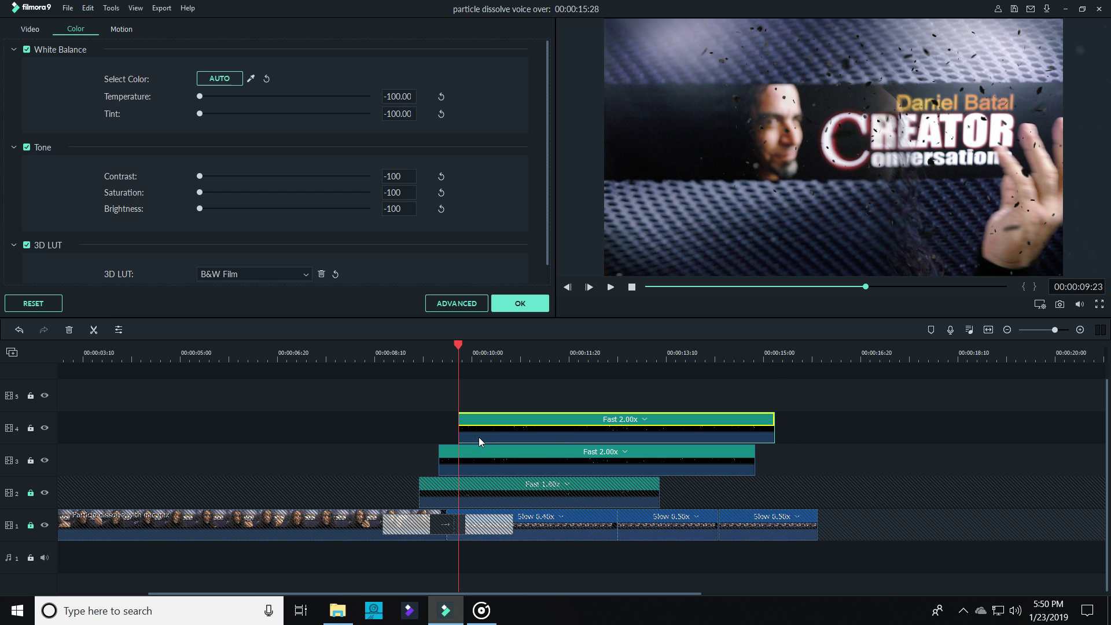
left_click(121, 30)
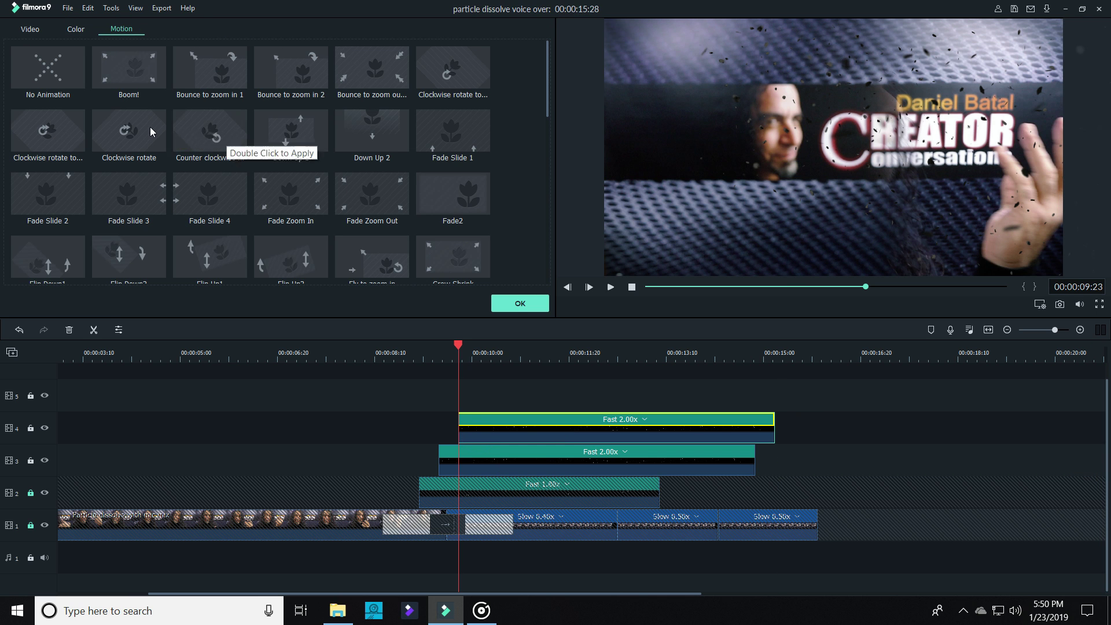
scroll(238, 245, "down", 3)
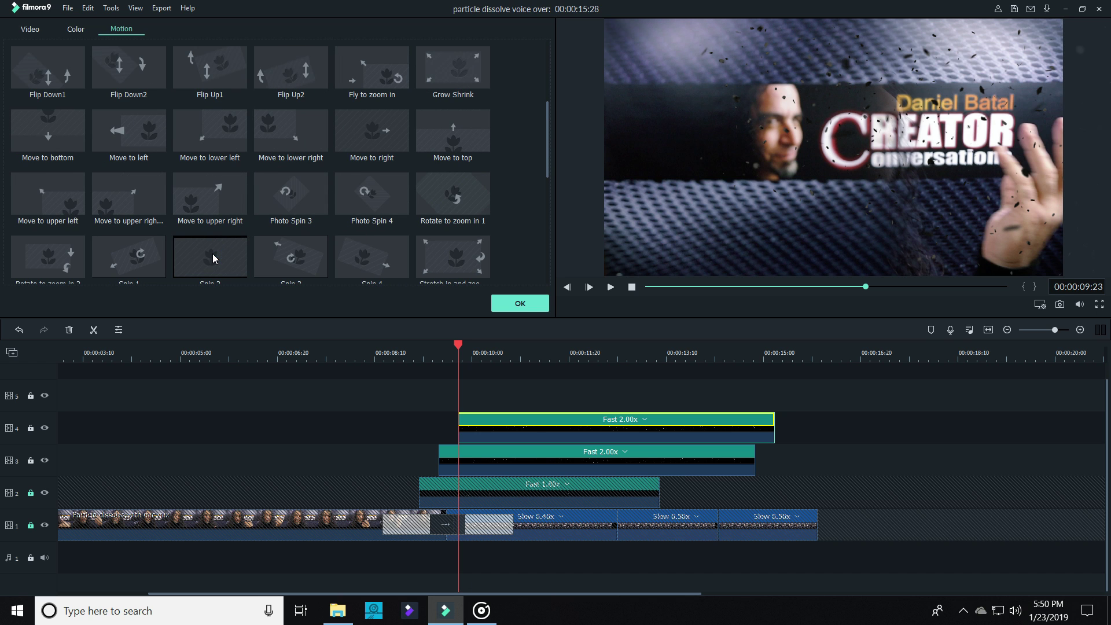
double_click(213, 253)
left_click(519, 304)
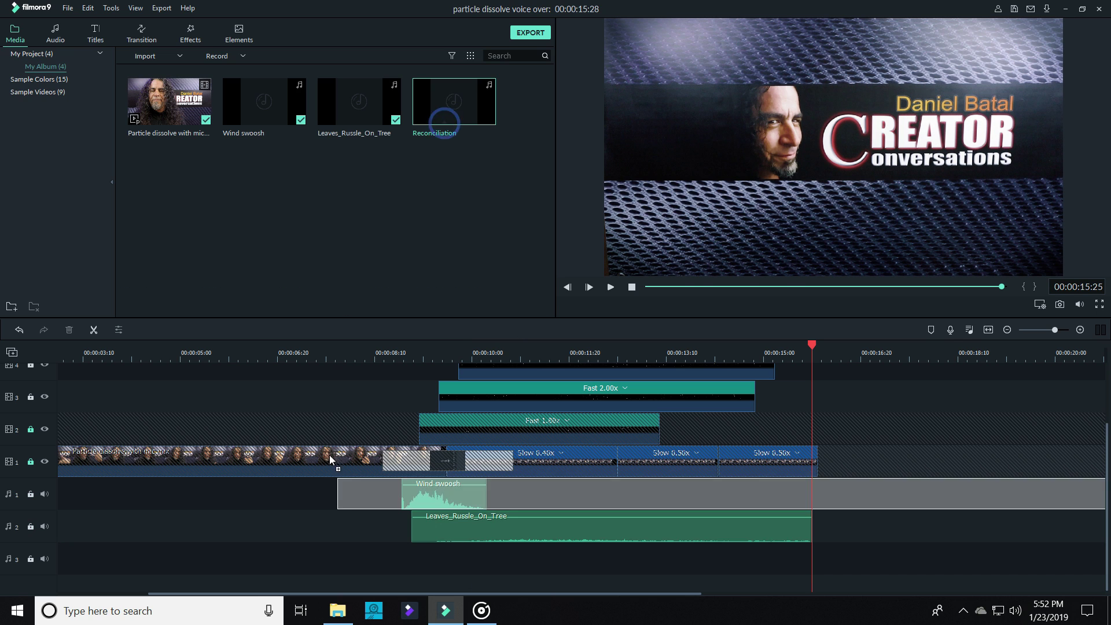
left_click_drag(330, 460, 381, 572)
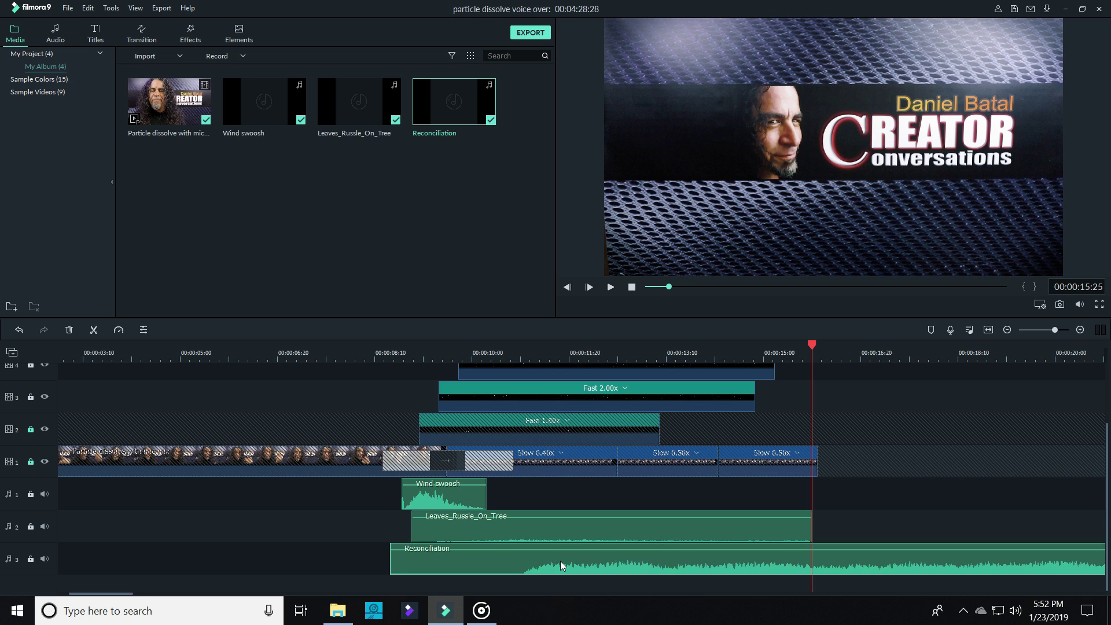
Step: Trim the Reconciliation music's start and slide it to begin at 00:00:07:23
left_click_drag(561, 568, 470, 558)
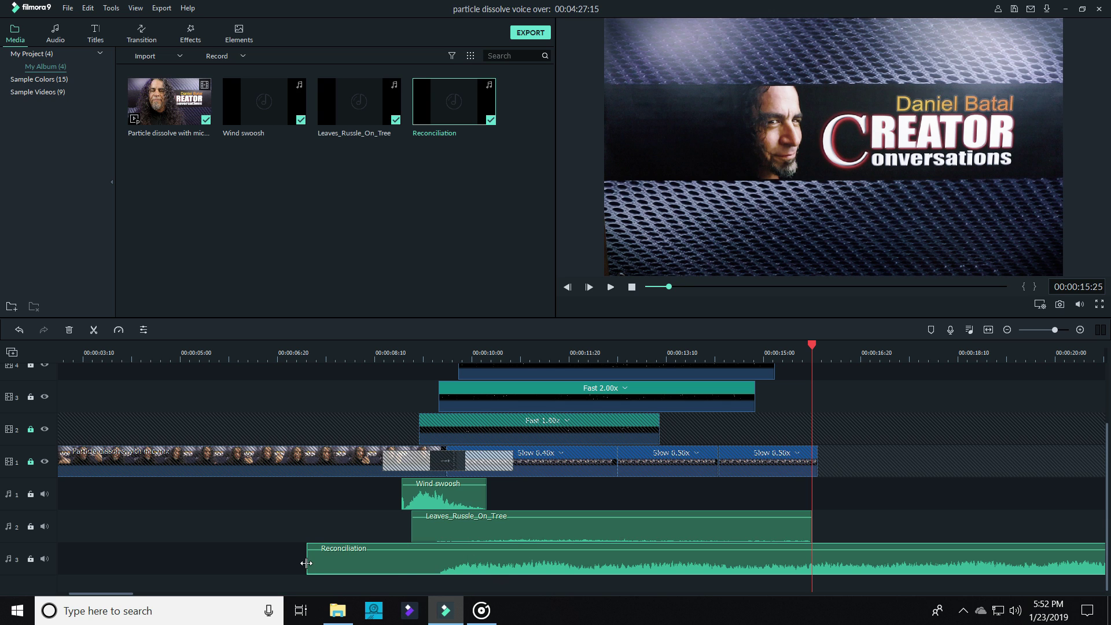
left_click_drag(306, 563, 411, 562)
left_click_drag(590, 577, 520, 570)
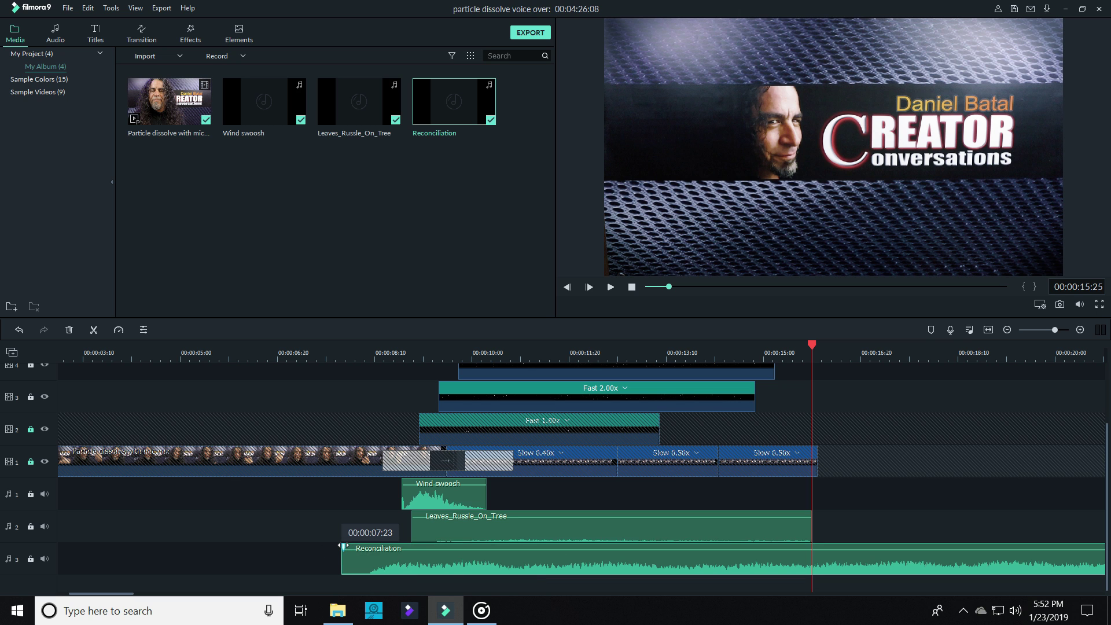